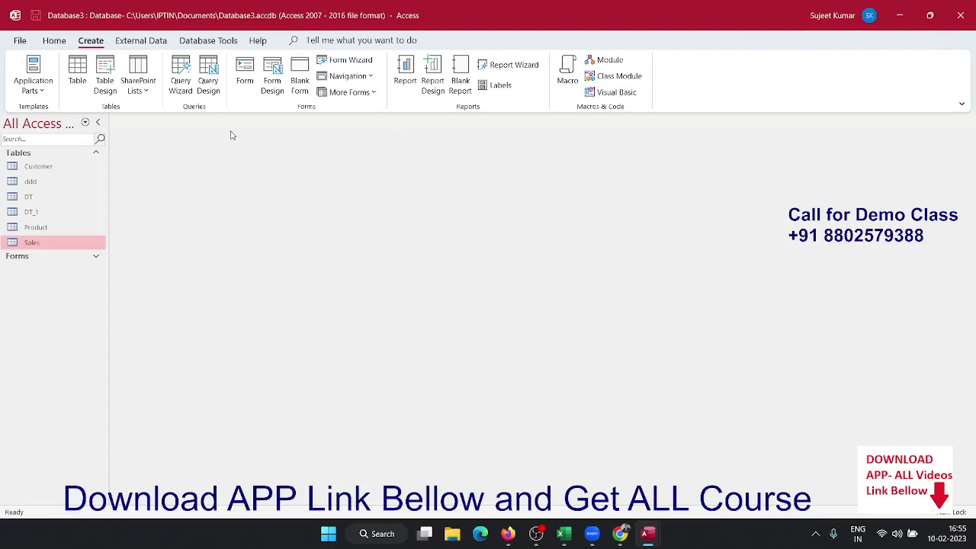
Open the Sales table to look over its records, then close it.
double_click(46, 244)
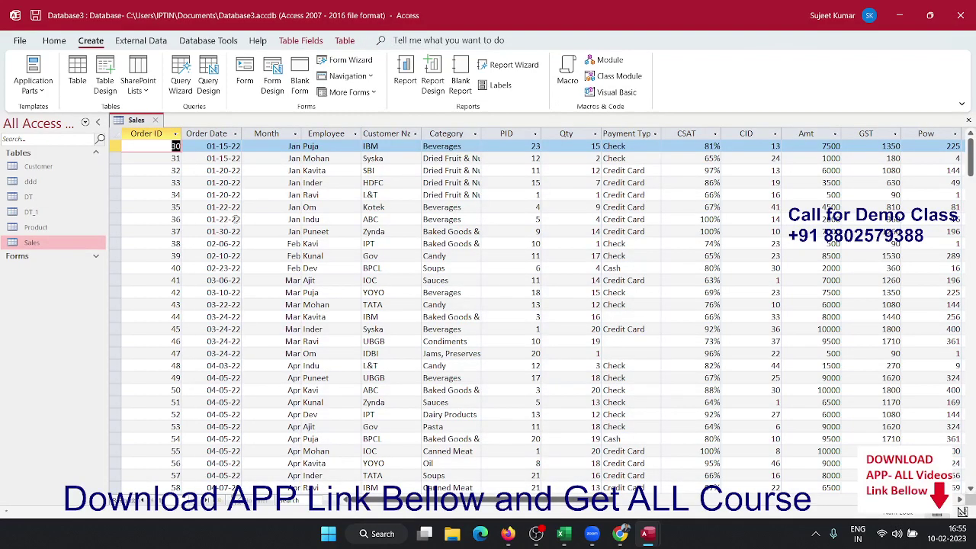
left_click(420, 231)
left_click(459, 219)
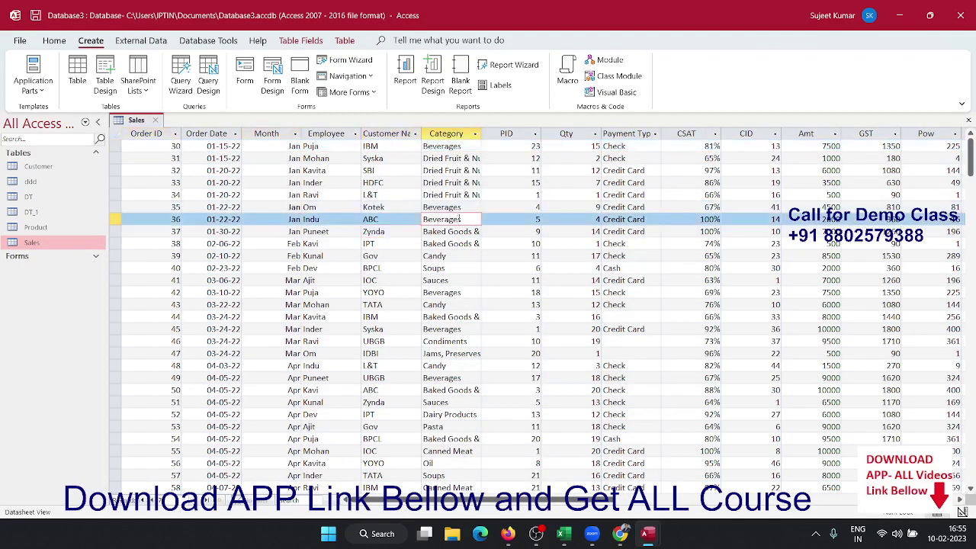
left_click(156, 120)
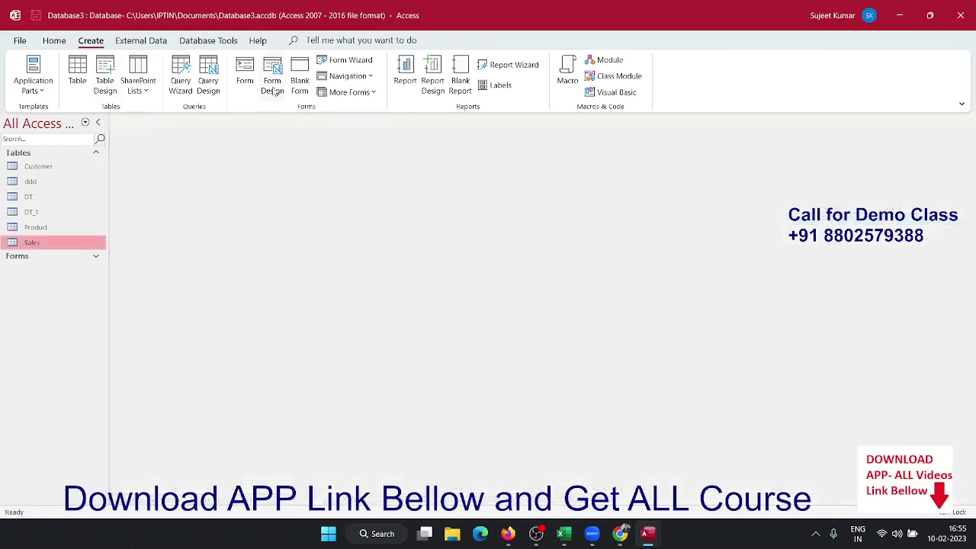
Start a new query on Sales with the Month, Employee, Customer Name and Qty fields.
left_click(198, 90)
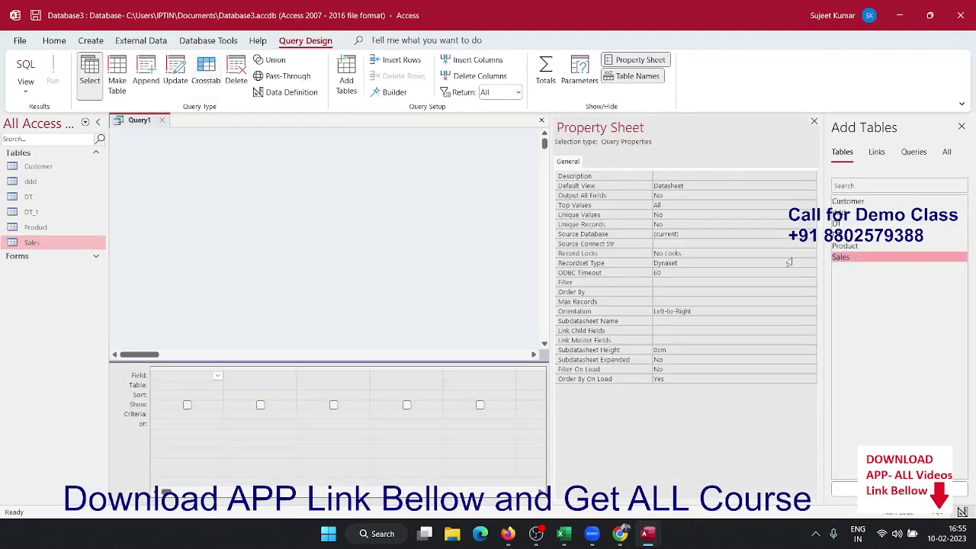
double_click(839, 257)
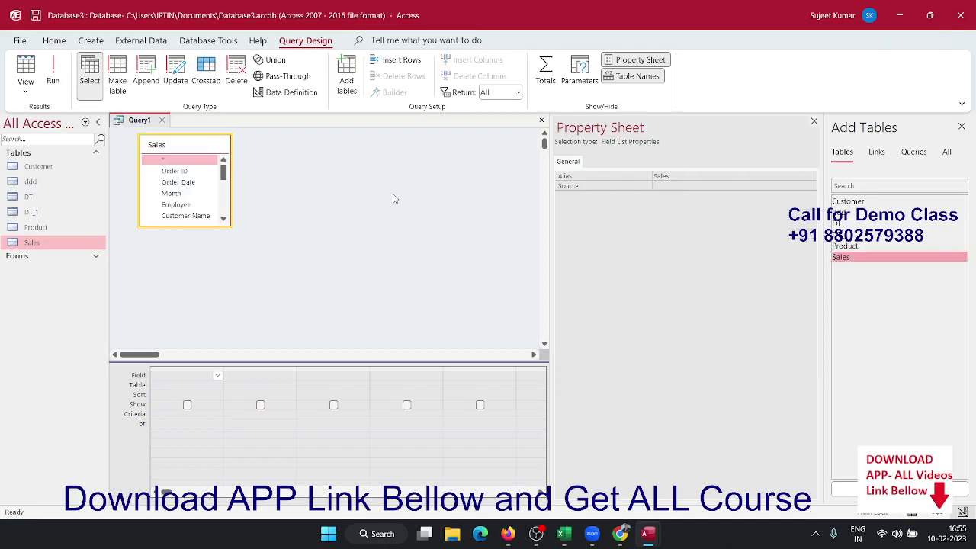
double_click(191, 195)
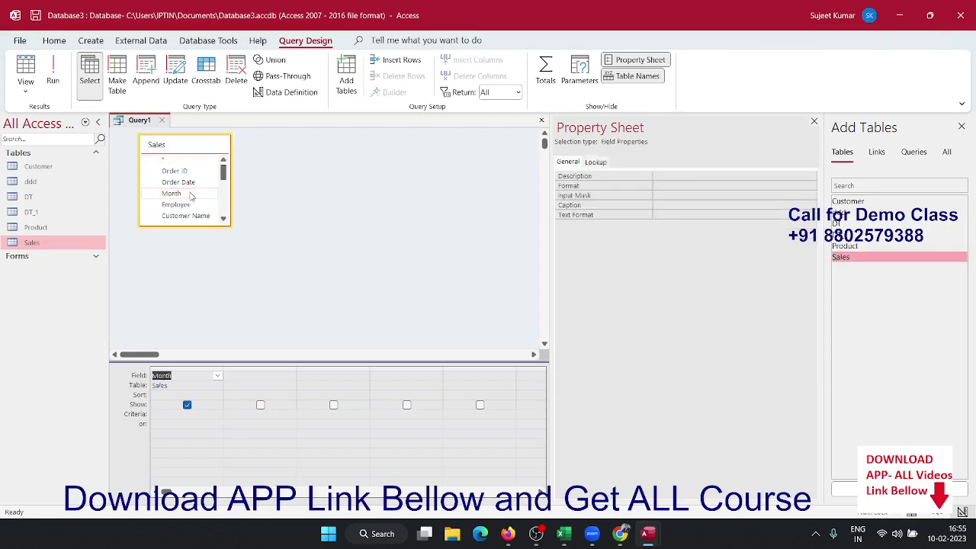
double_click(187, 205)
double_click(187, 216)
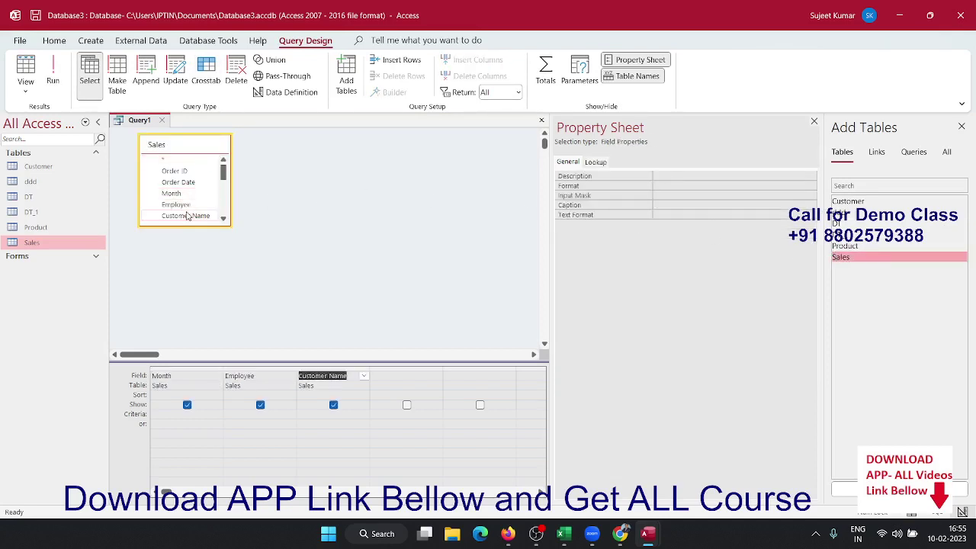
scroll(187, 216, "down", 1)
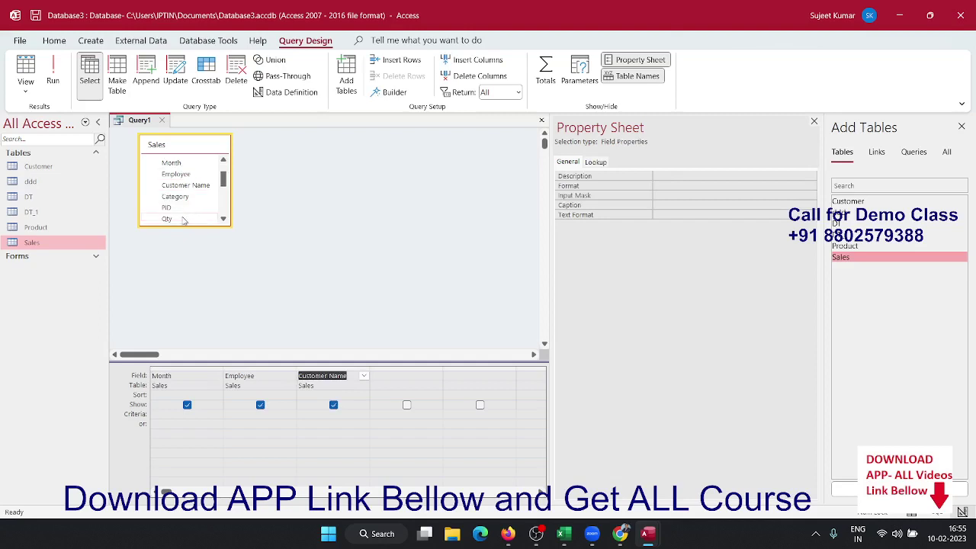
double_click(183, 219)
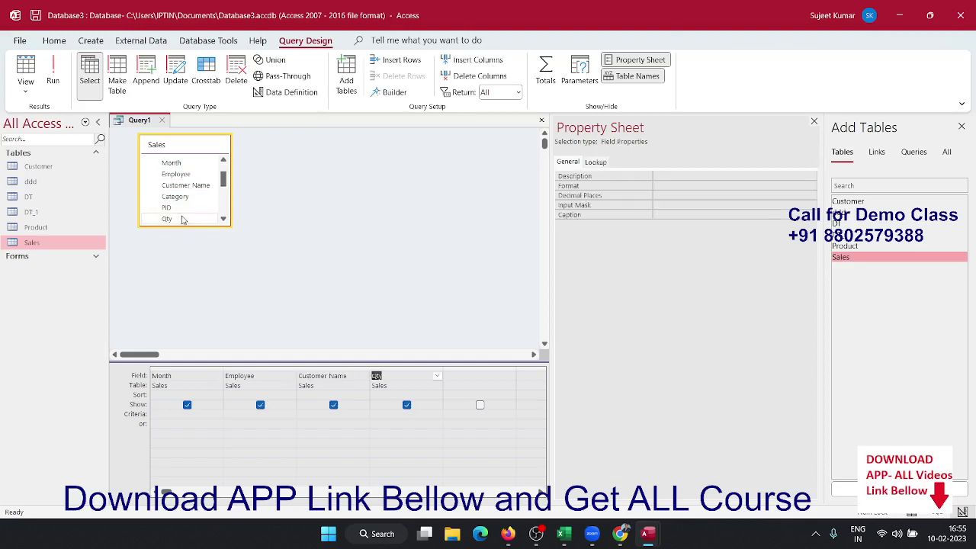
Enter [Enter Month Name] as the Month column's criterion.
scroll(183, 220, "down", 2)
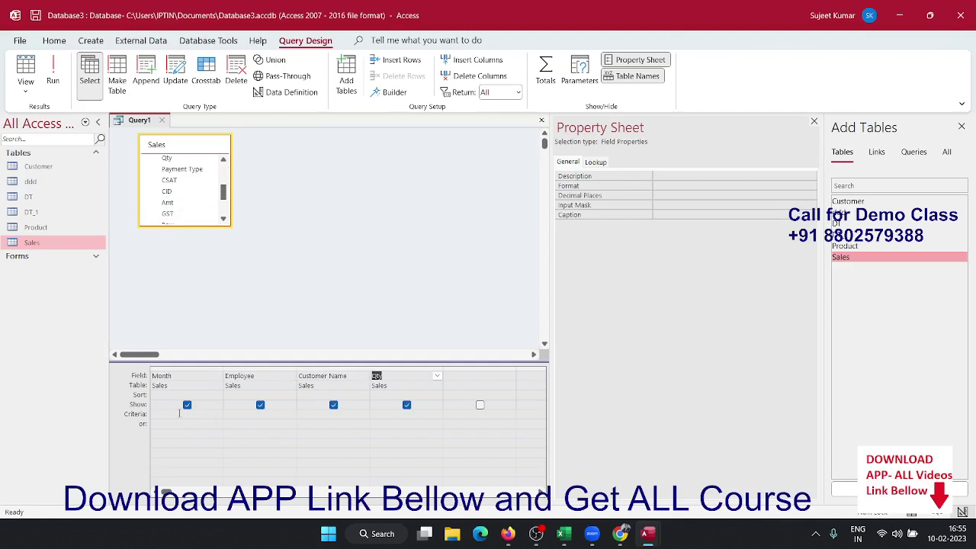
left_click(179, 413)
type("[Enter Month N")
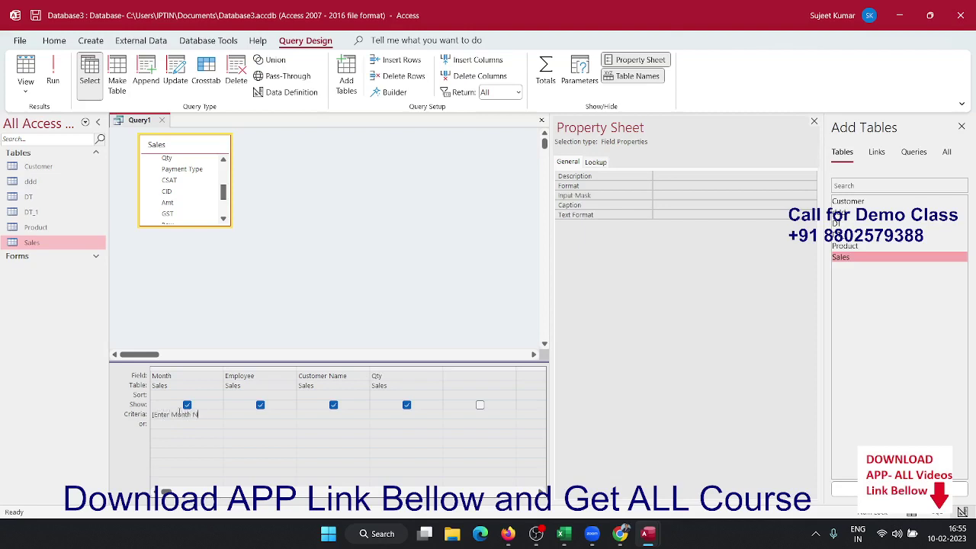
type("ame")
Close the query design and save it under the name Month_Data.
left_click(166, 119)
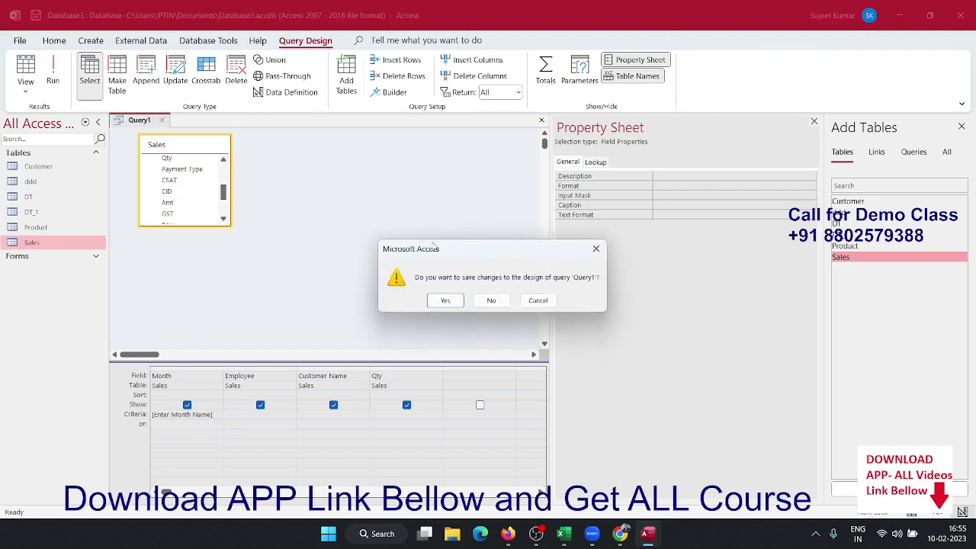
left_click(446, 300)
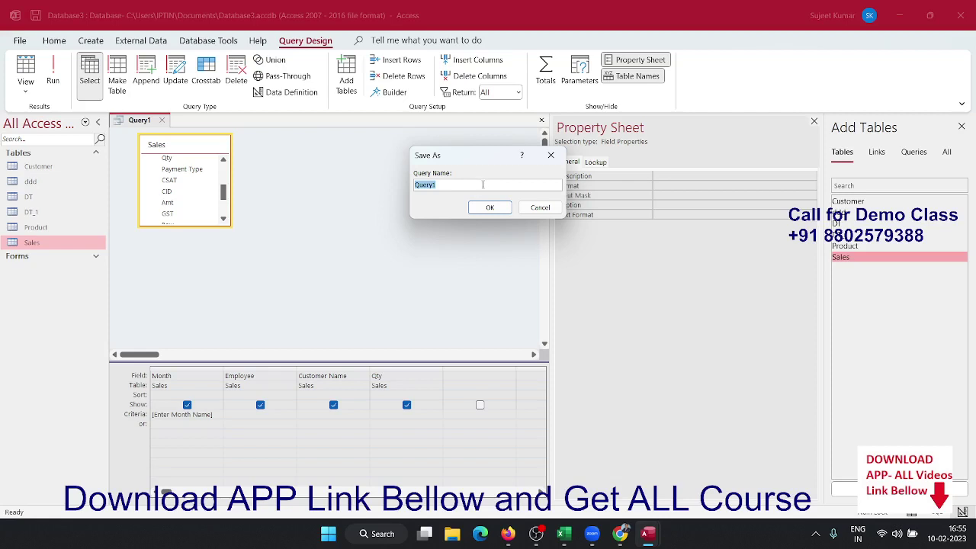
type("Month_Data")
left_click(494, 211)
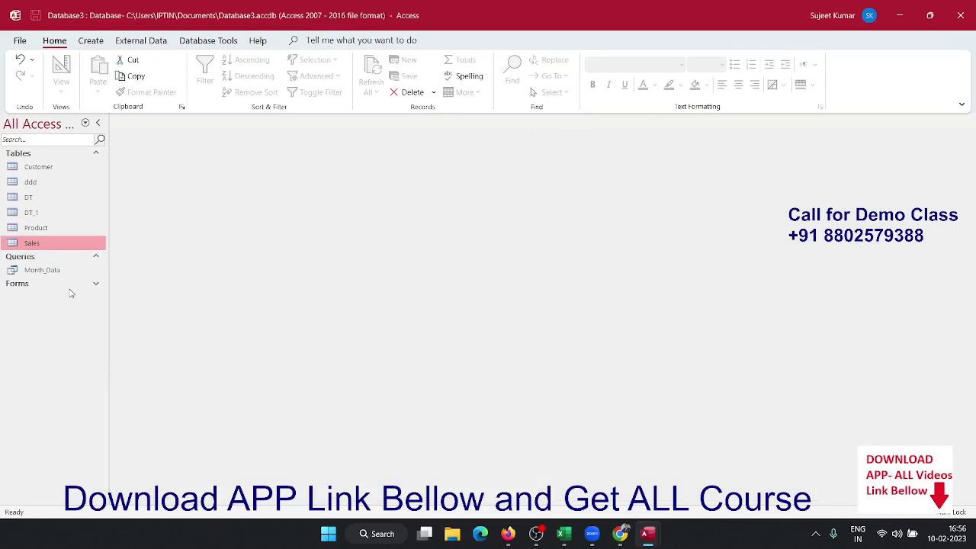
left_click(51, 273)
double_click(51, 273)
type("JAN")
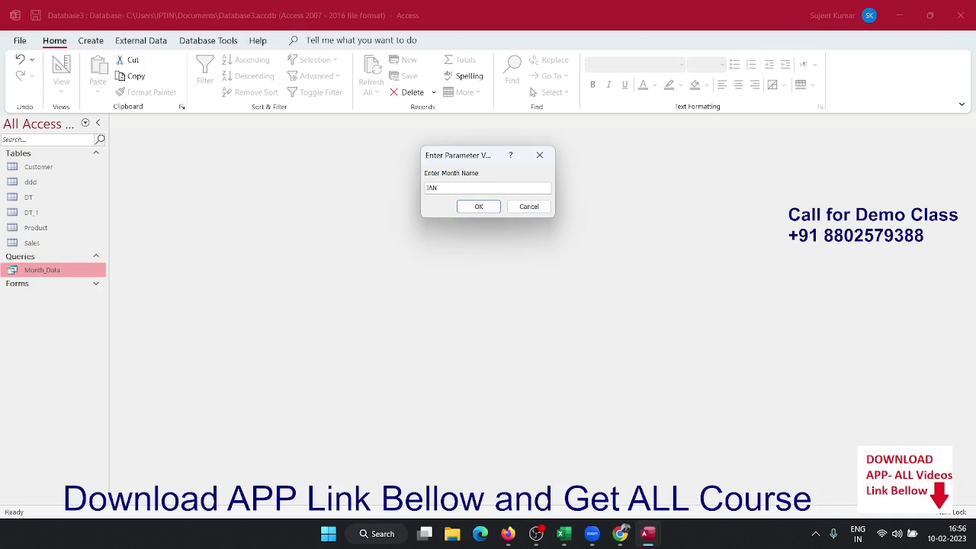
left_click(490, 208)
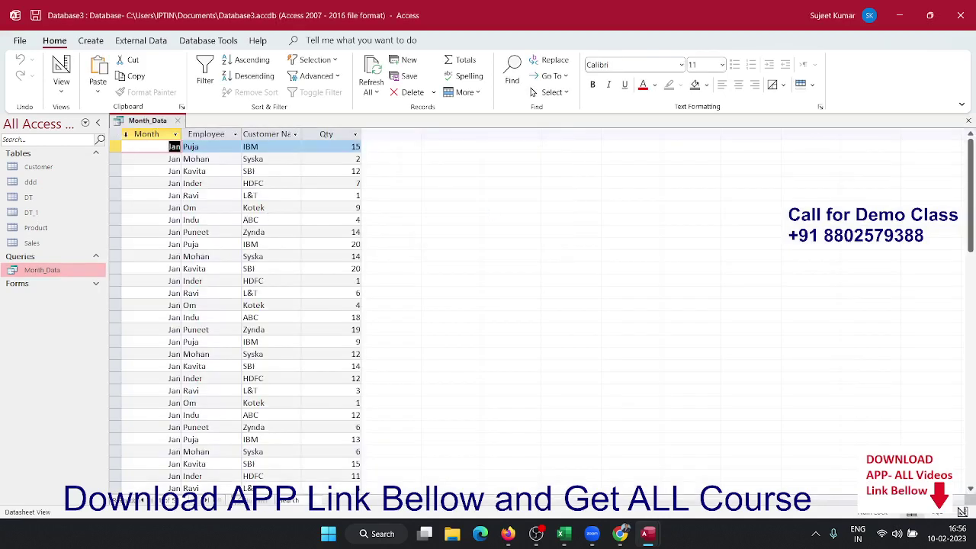
left_click(128, 136)
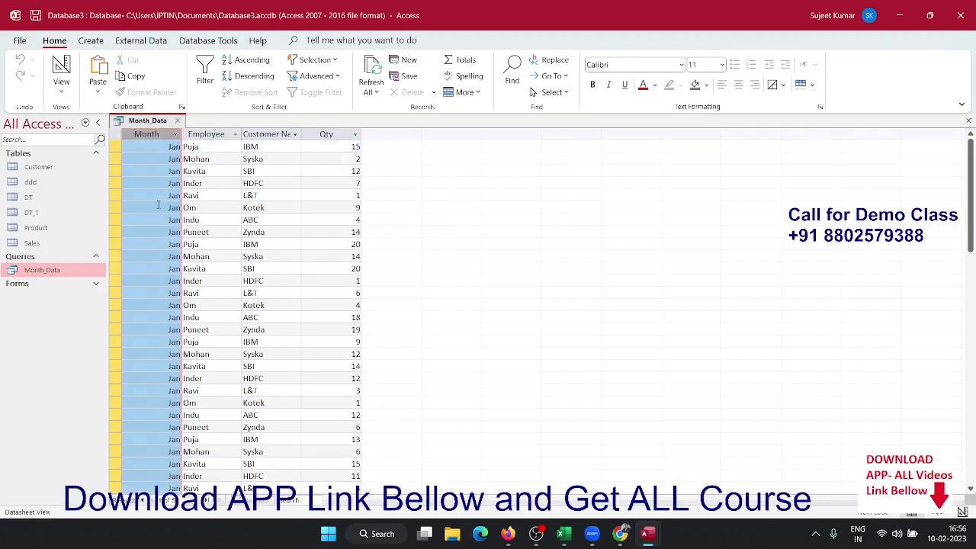
scroll(156, 200, "down", 10)
scroll(157, 213, "up", 10)
left_click(178, 121)
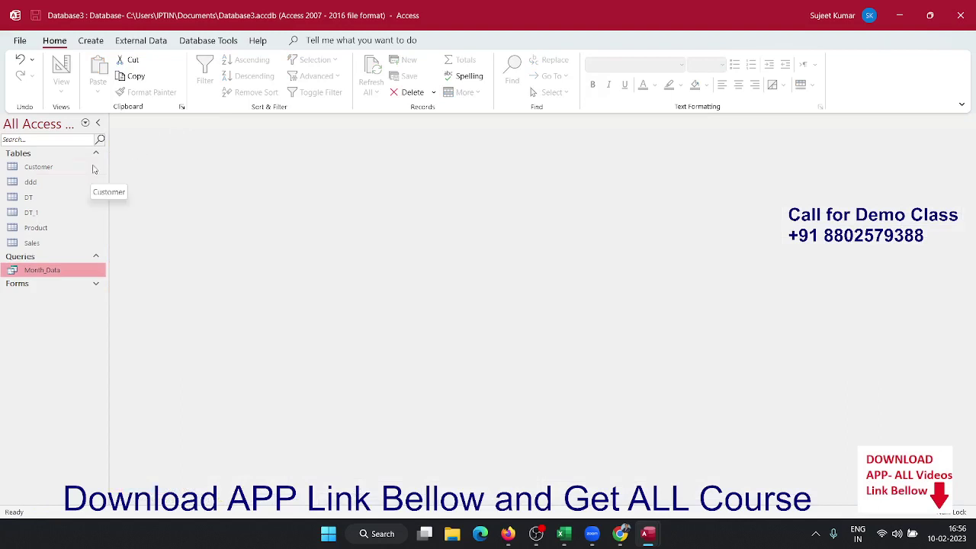
Create a quick report from Month_Data, retrying after cancelling the first month prompt.
left_click(98, 42)
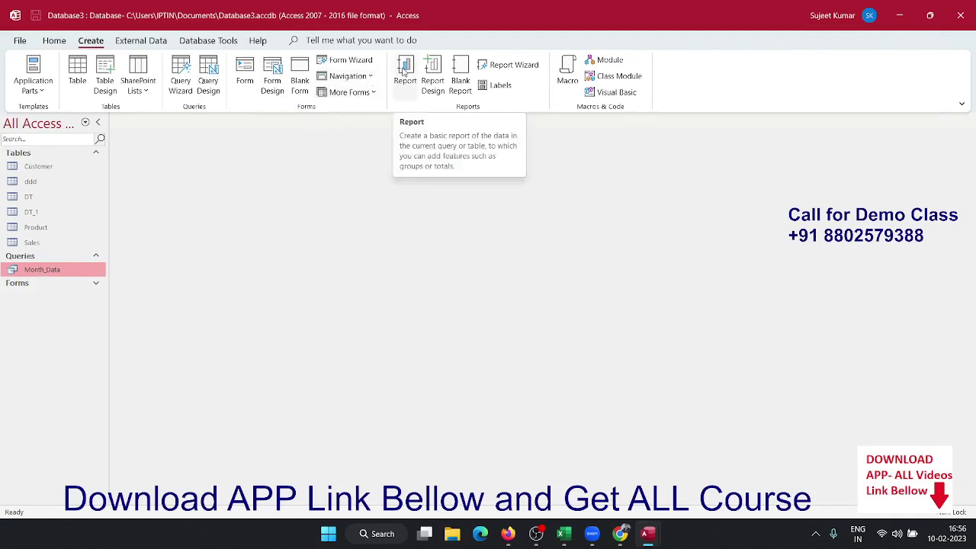
left_click(404, 71)
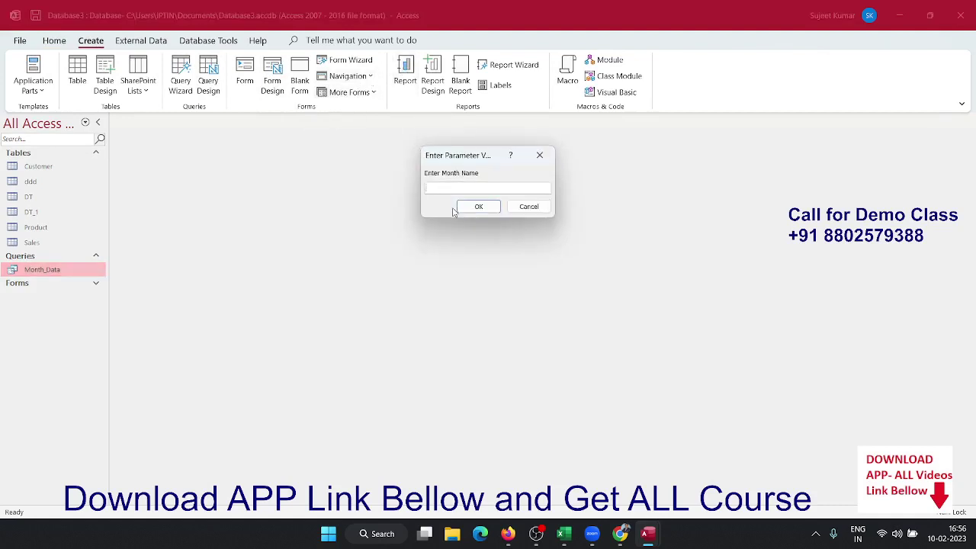
left_click(543, 212)
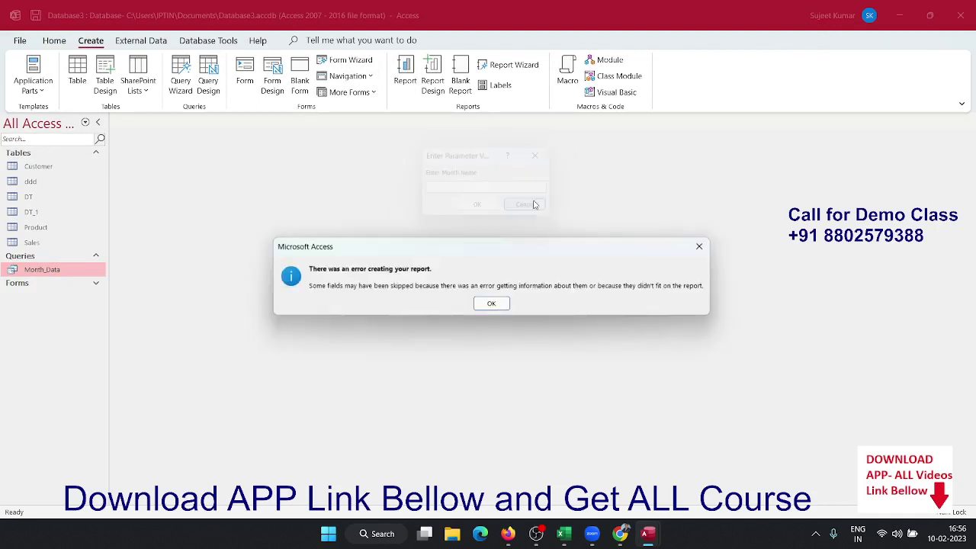
left_click(492, 304)
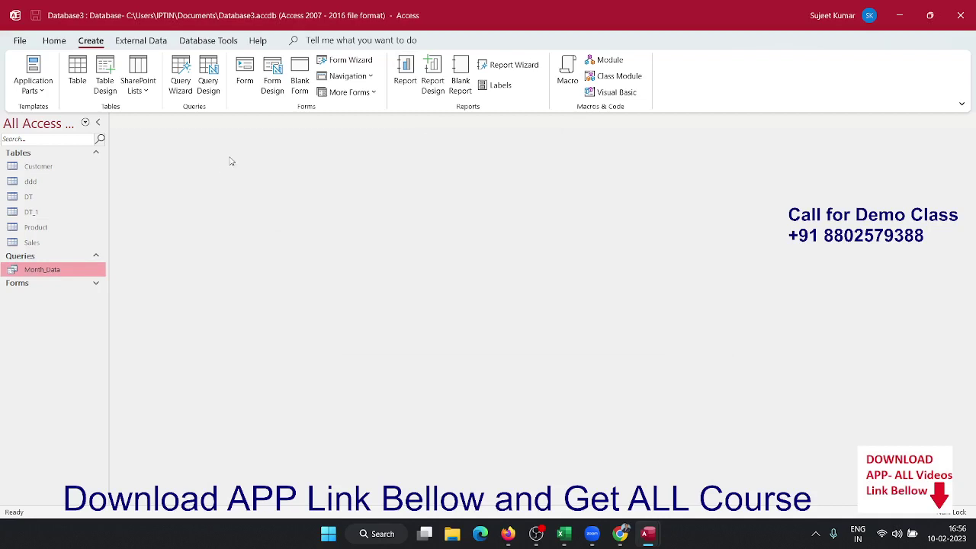
left_click(411, 84)
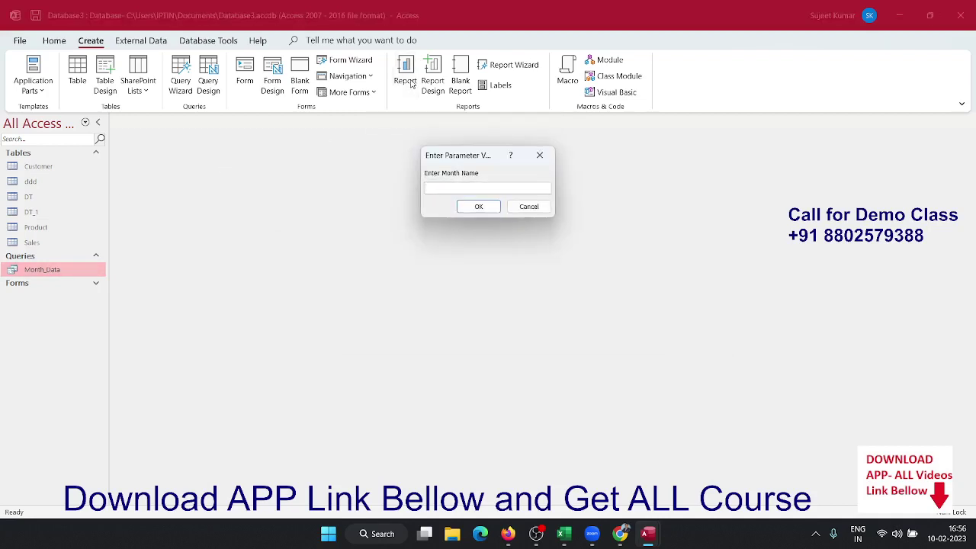
Run the report for JAN and scroll through the January rows in Layout View.
type("JAN")
left_click(495, 207)
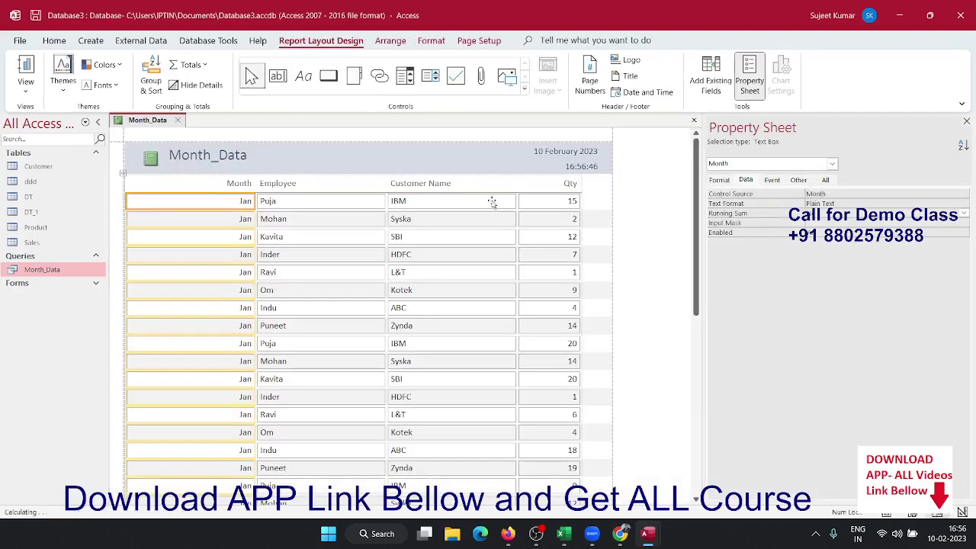
scroll(283, 213, "down", 5)
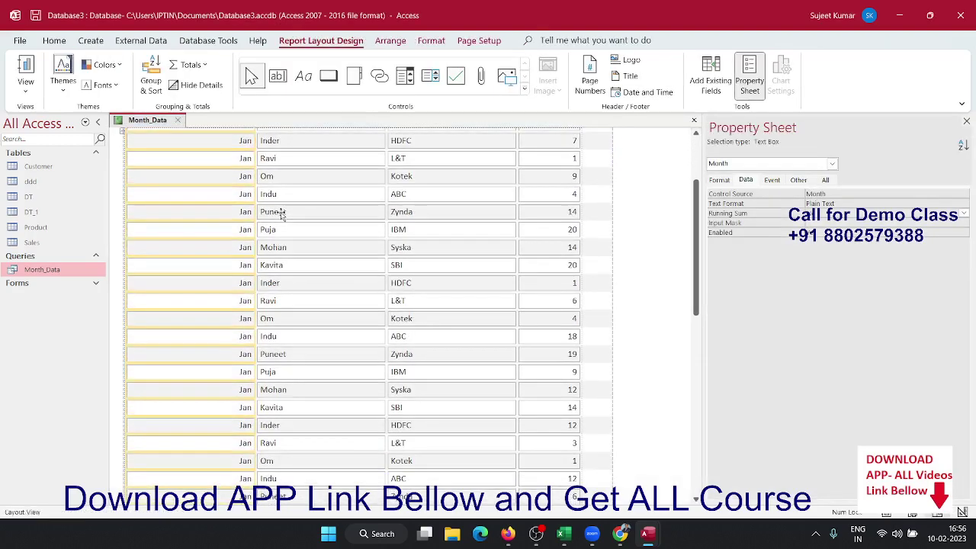
scroll(281, 213, "down", 3)
scroll(281, 214, "down", 1)
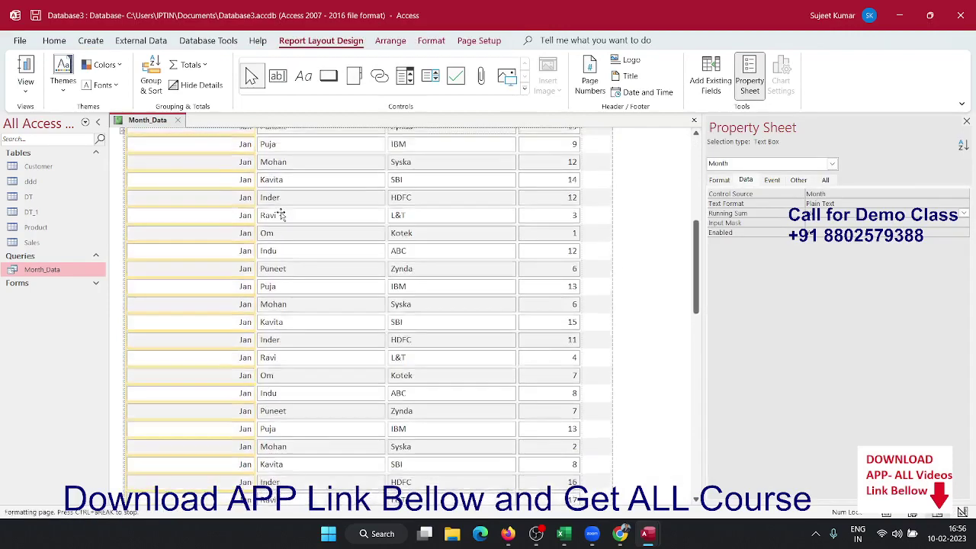
scroll(281, 214, "up", 4)
scroll(282, 216, "up", 5)
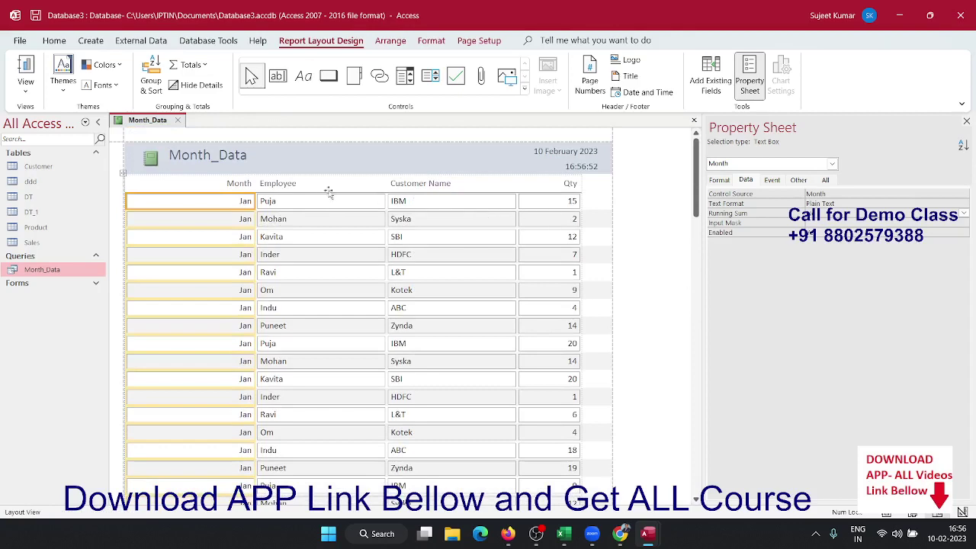
left_click(36, 87)
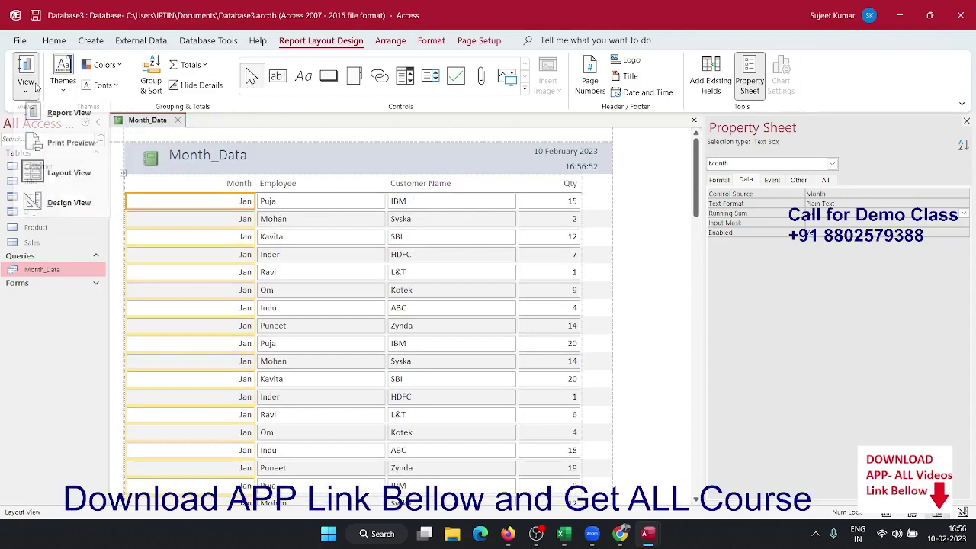
Switch to Design View and inspect the Month heading and the Detail Month text box.
left_click(59, 208)
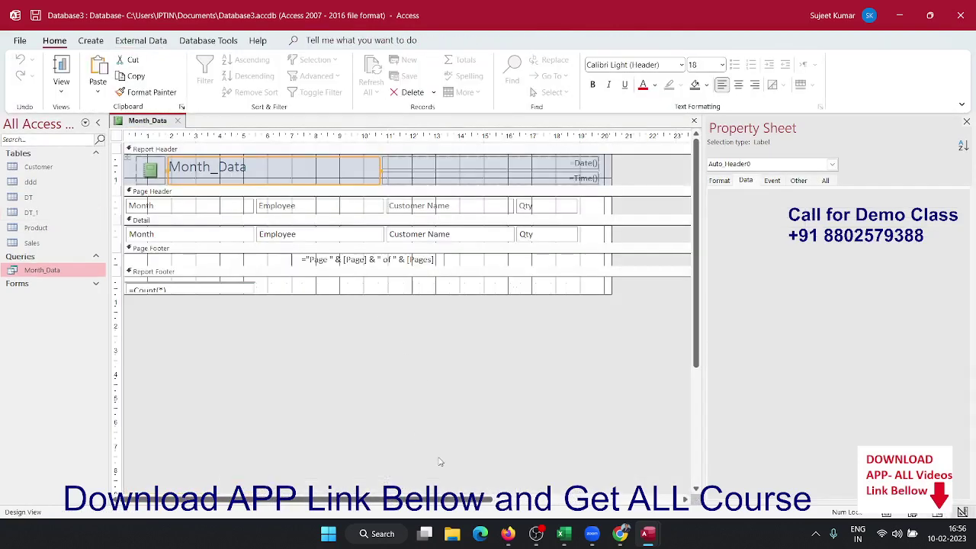
mouse_move(442, 499)
left_mouse_down()
mouse_move(588, 517)
mouse_move(190, 408)
left_mouse_up()
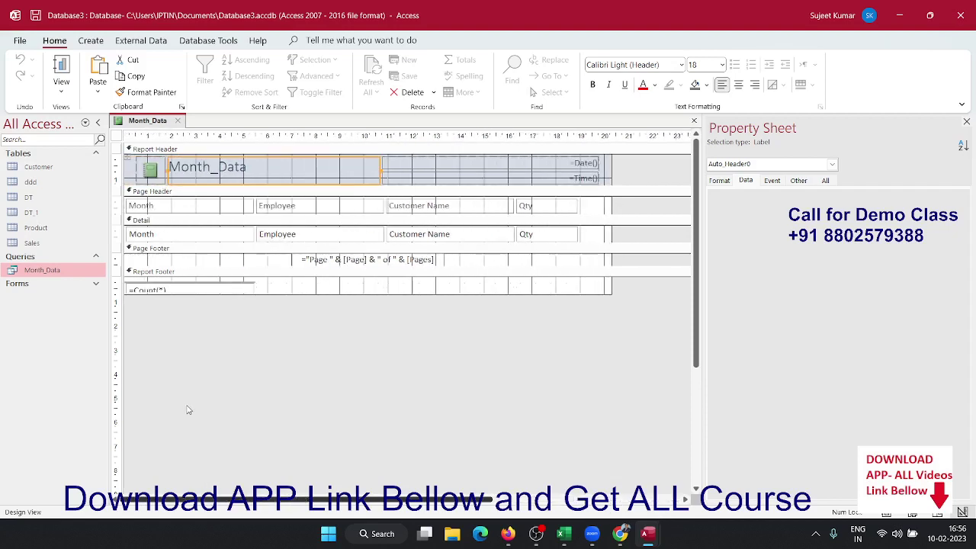
left_click(178, 208)
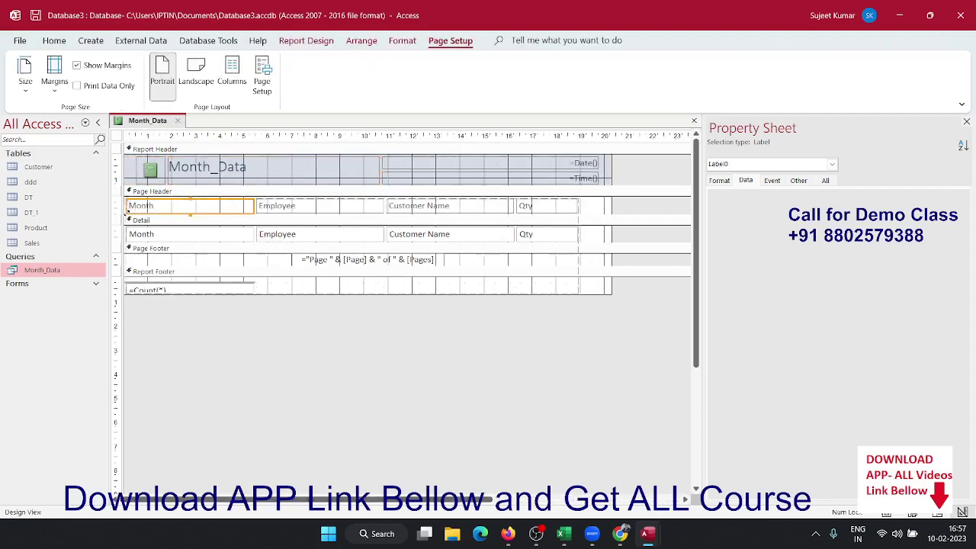
left_click(126, 206)
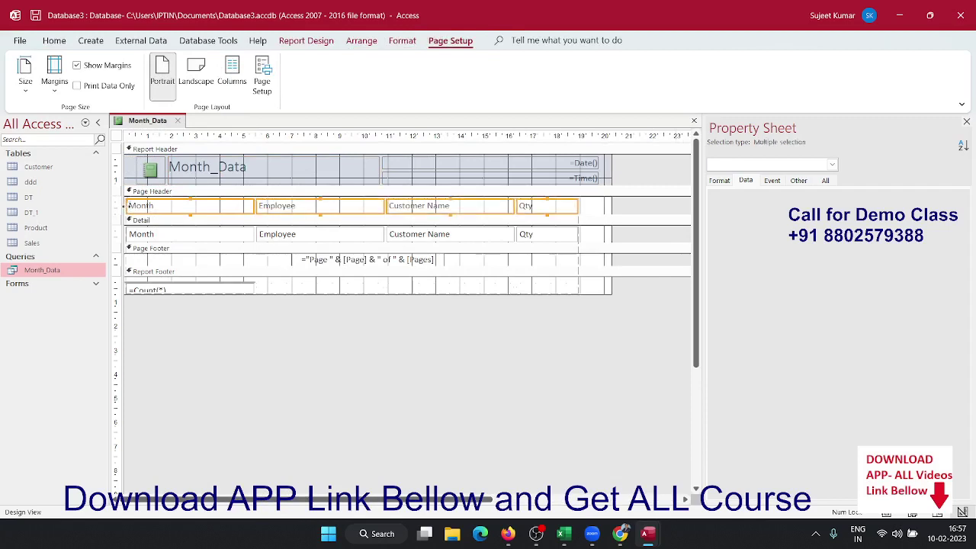
left_click(225, 221)
left_click(222, 208)
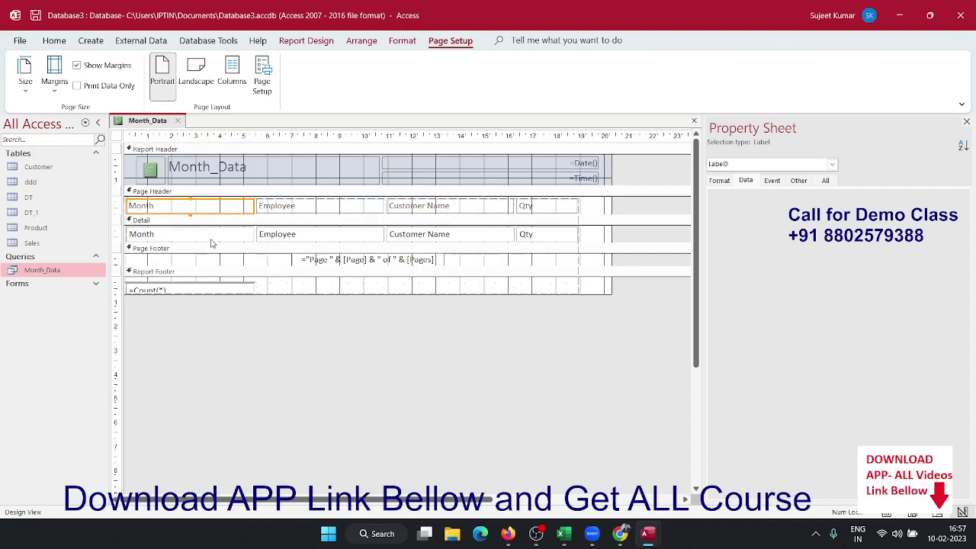
left_click(246, 237)
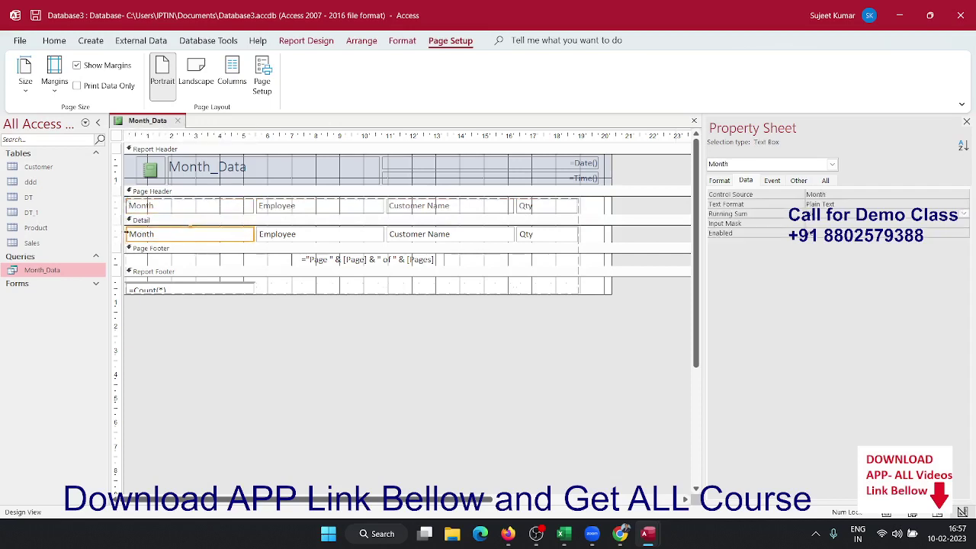
left_click(141, 234)
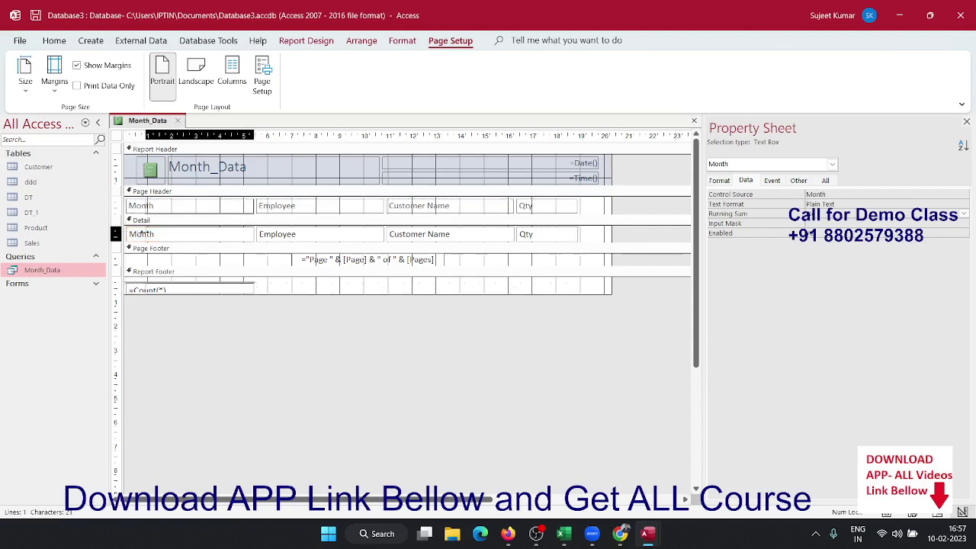
Drag the Month text box's left edge right to free space at the Detail row's start.
left_click_drag(145, 232, 161, 233)
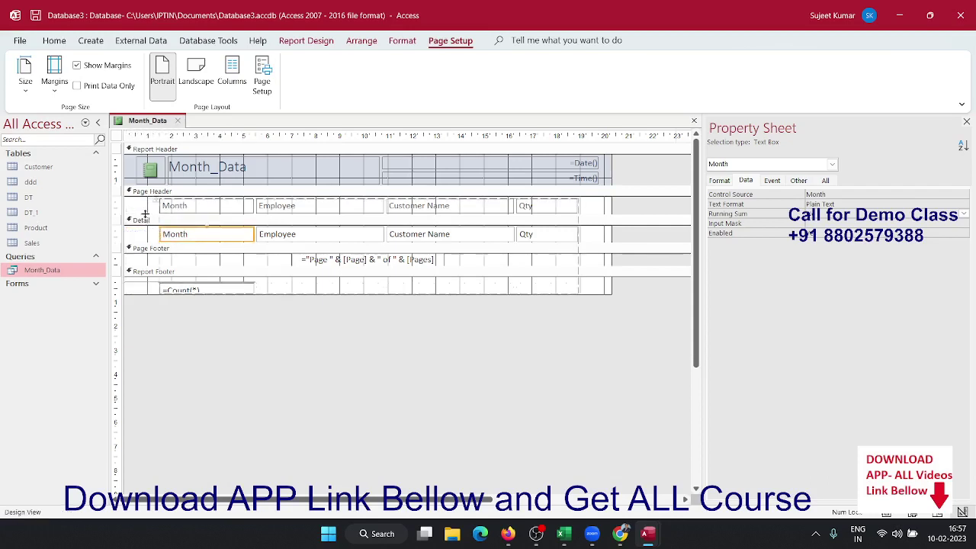
left_click(145, 219)
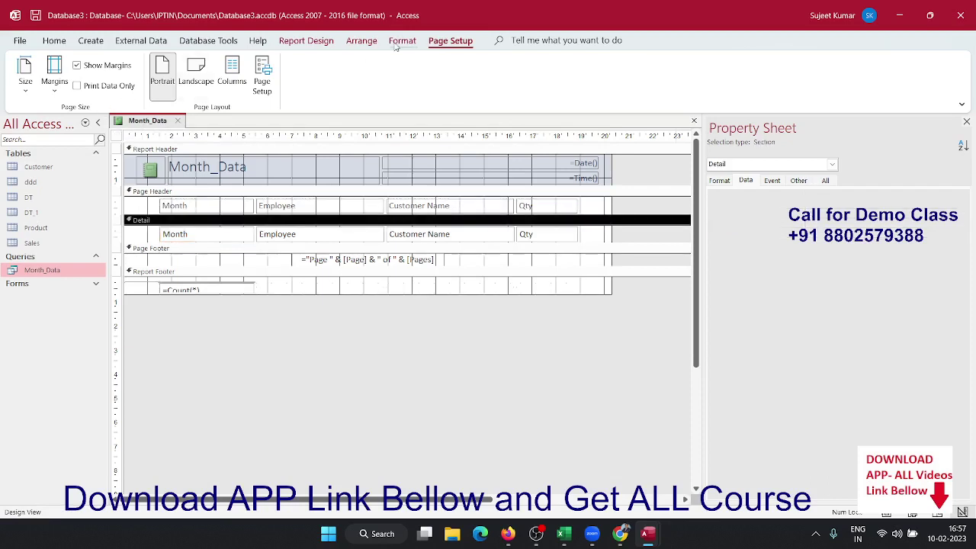
left_click(316, 42)
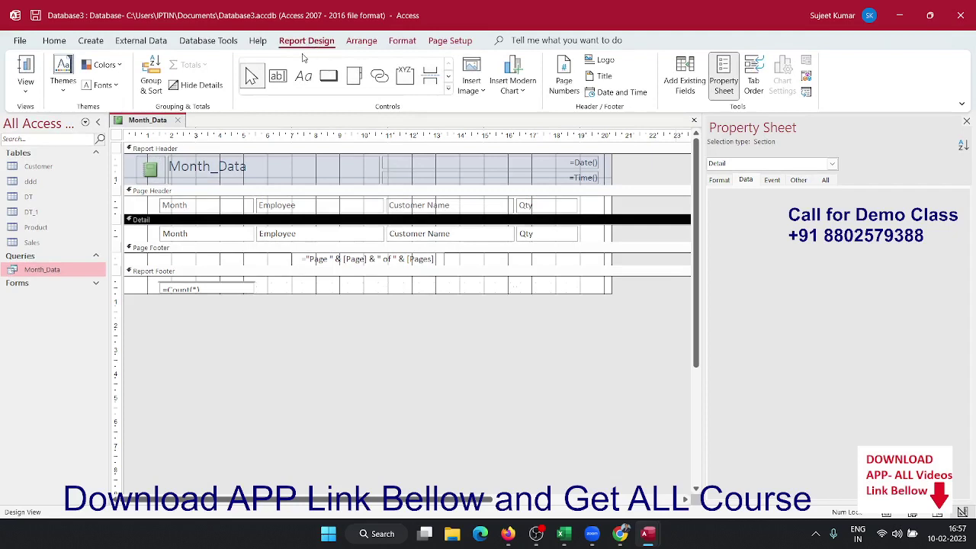
left_click(279, 83)
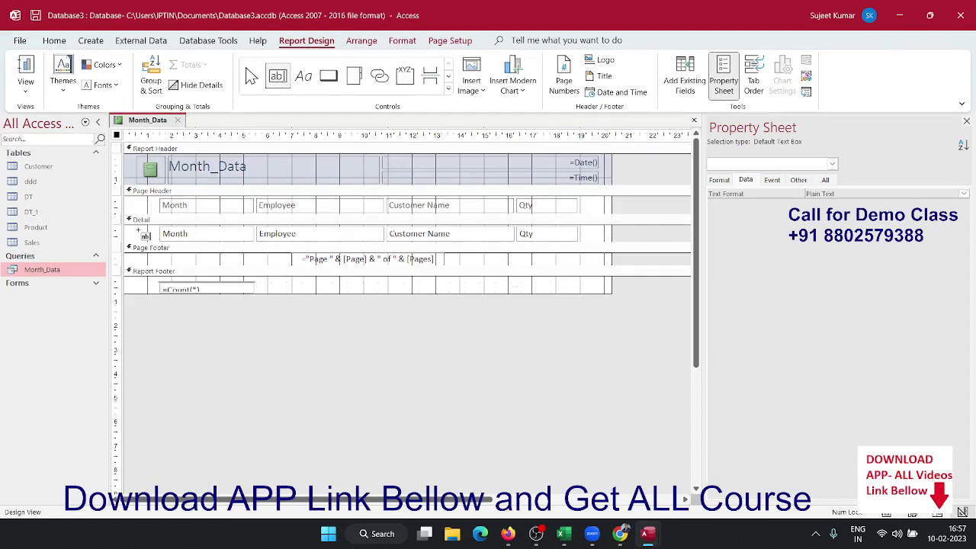
Draw a new text box left of Month in Detail and pull it away from its label.
left_click_drag(142, 234, 157, 241)
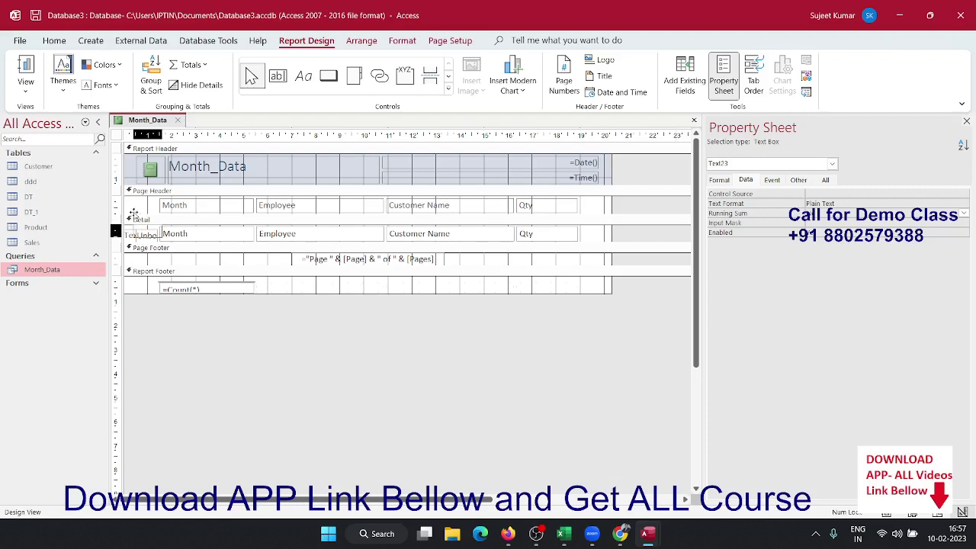
left_click(134, 228)
left_click(184, 315)
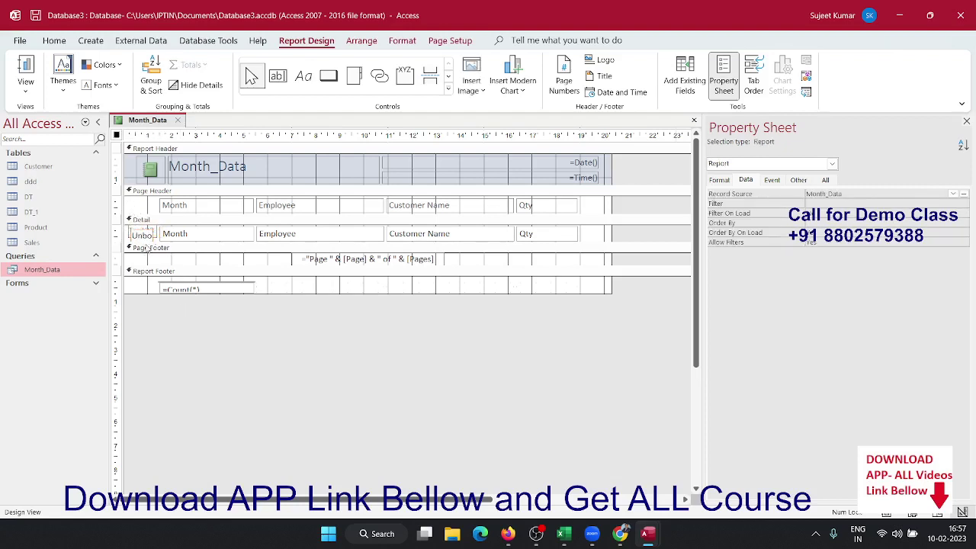
left_click(145, 236)
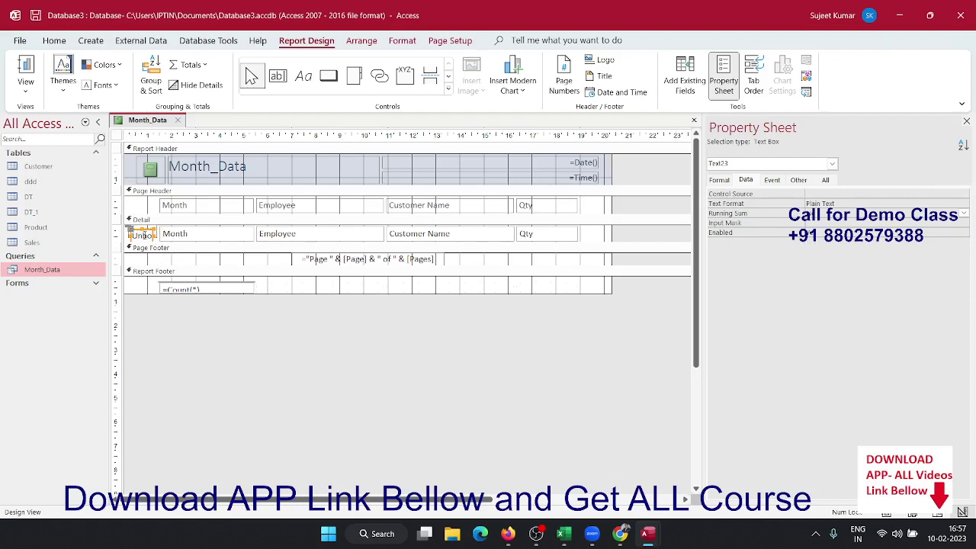
left_click_drag(152, 241, 151, 276)
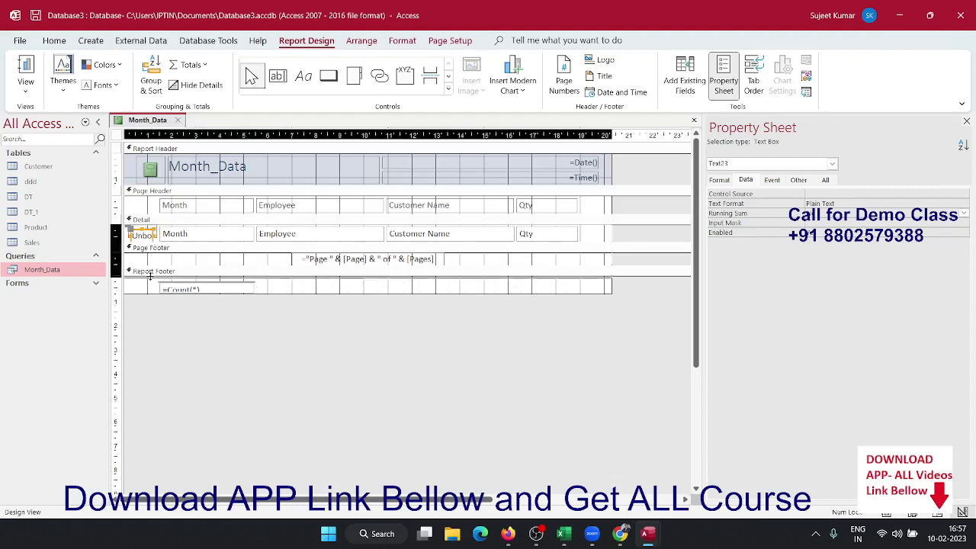
mouse_move(133, 229)
left_mouse_down()
mouse_move(138, 250)
mouse_move(133, 239)
left_mouse_up()
left_click(140, 232)
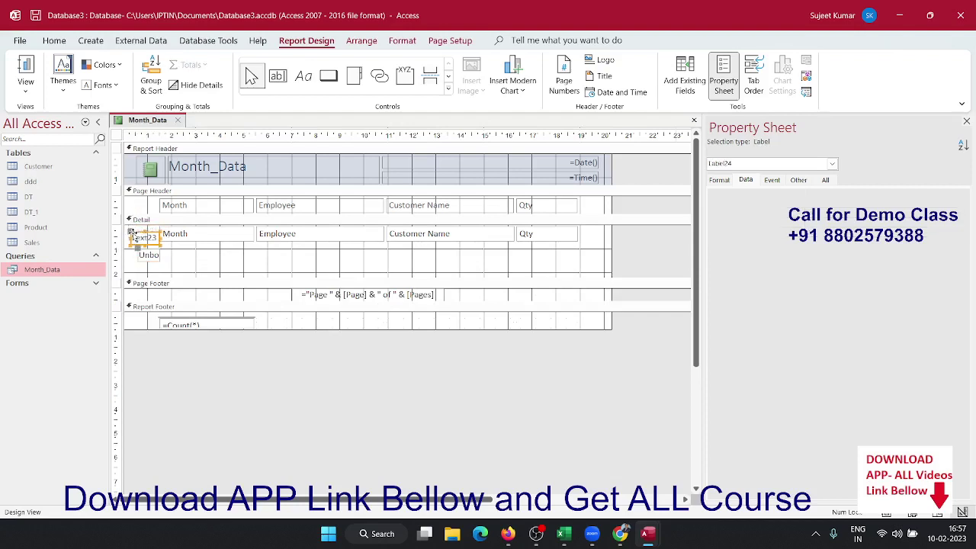
Delete the leftover Text23 label and move the unbound text box back beside Month.
key("Delete")
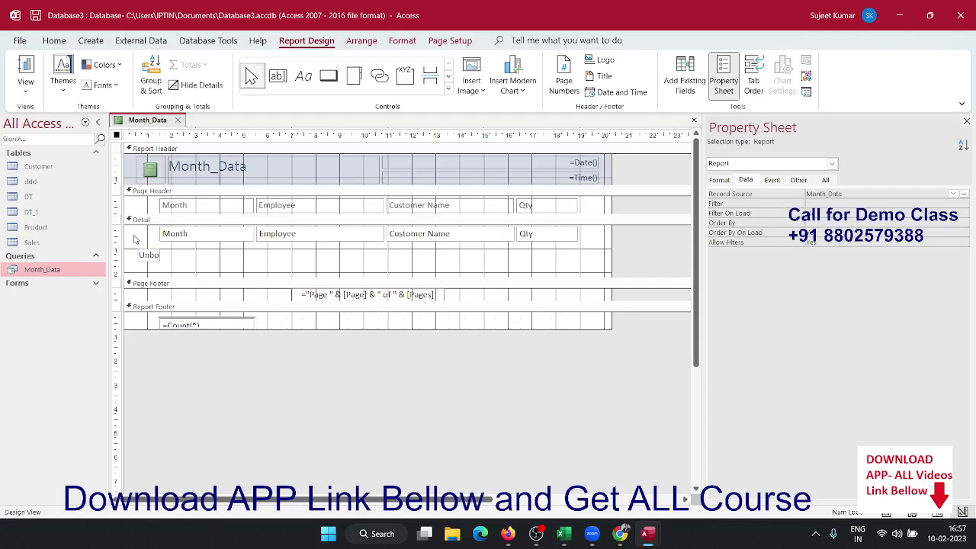
left_click(135, 255)
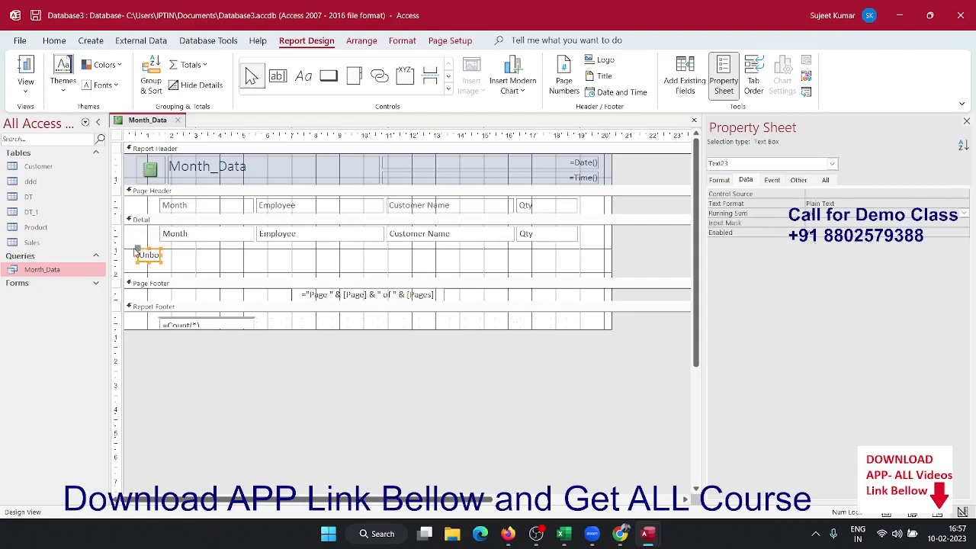
left_click_drag(135, 253, 129, 232)
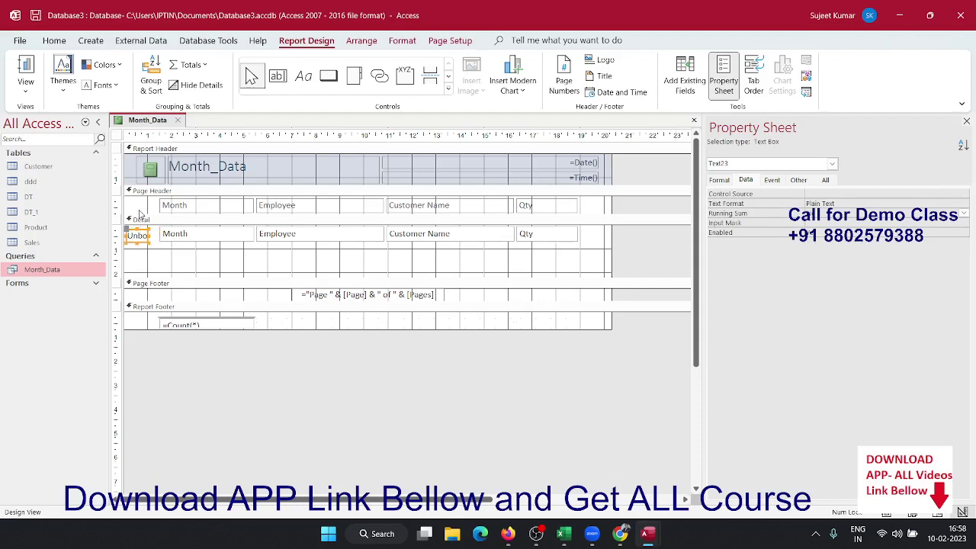
left_click(140, 212)
left_click(302, 75)
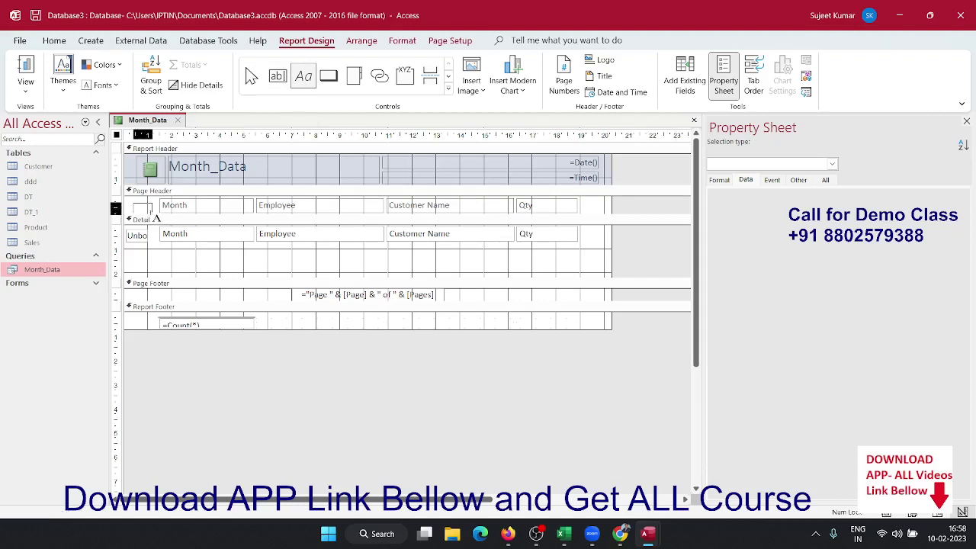
Add an 'SR' label in the Page Header and set the Detail text box's Control Source to =1.
left_click(139, 205)
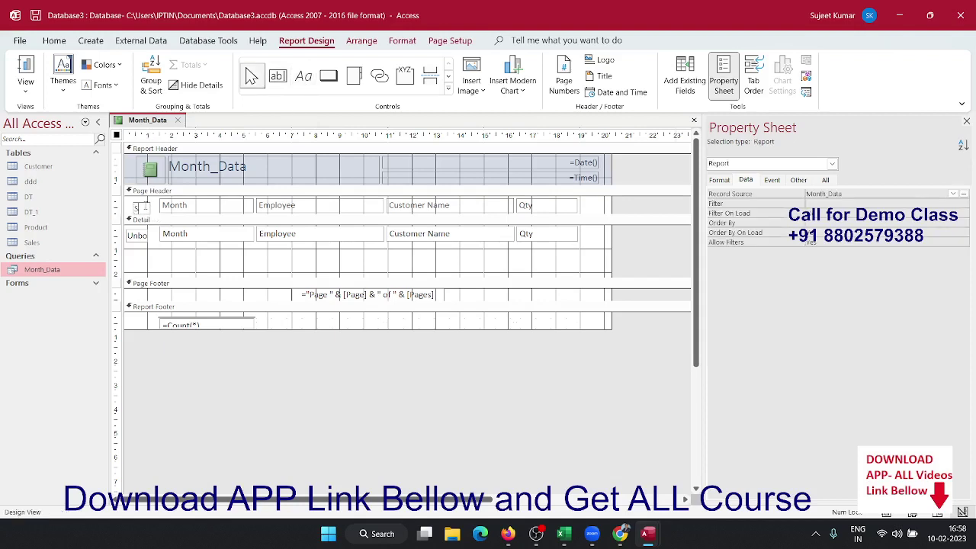
type("R")
left_click(144, 236)
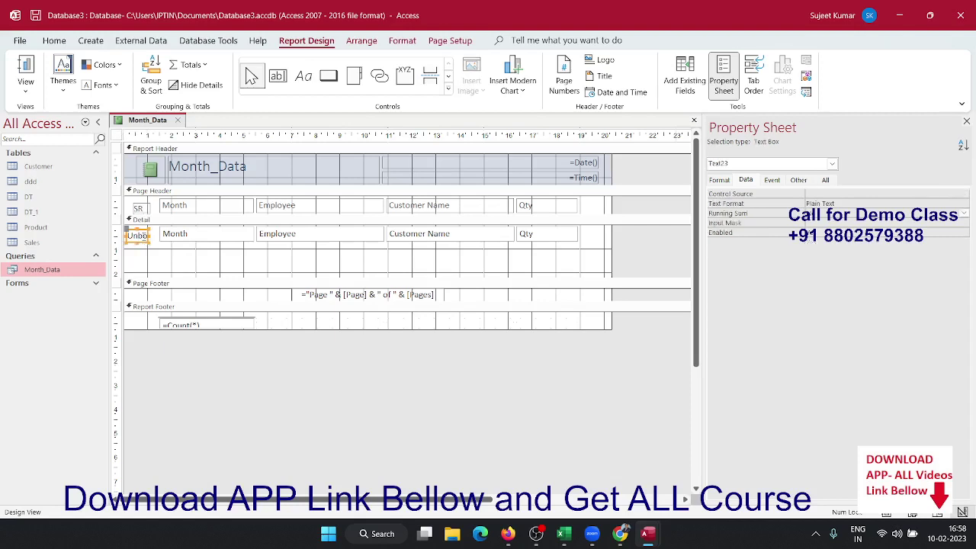
left_click(824, 194)
type("=1")
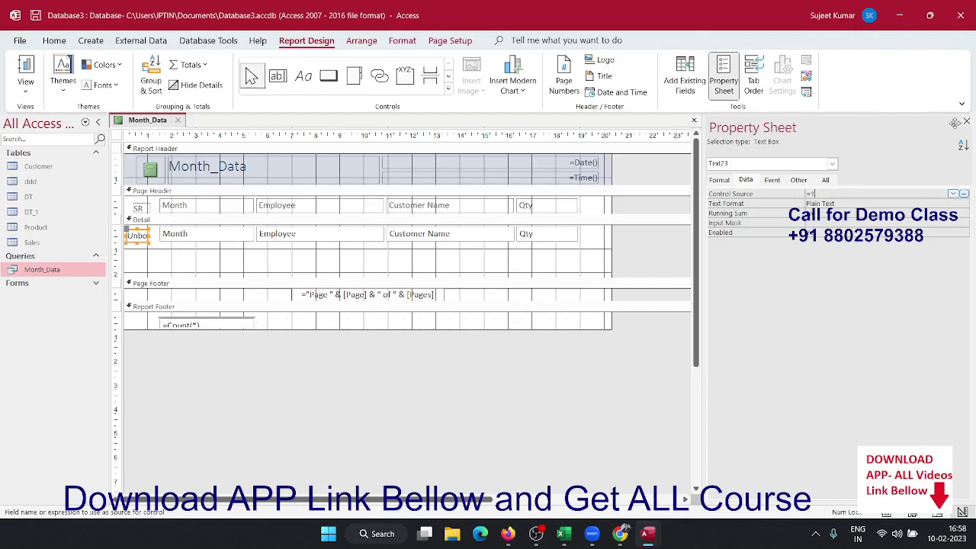
Set the =1 serial text box's Running Sum property to Over Group.
left_click(968, 122)
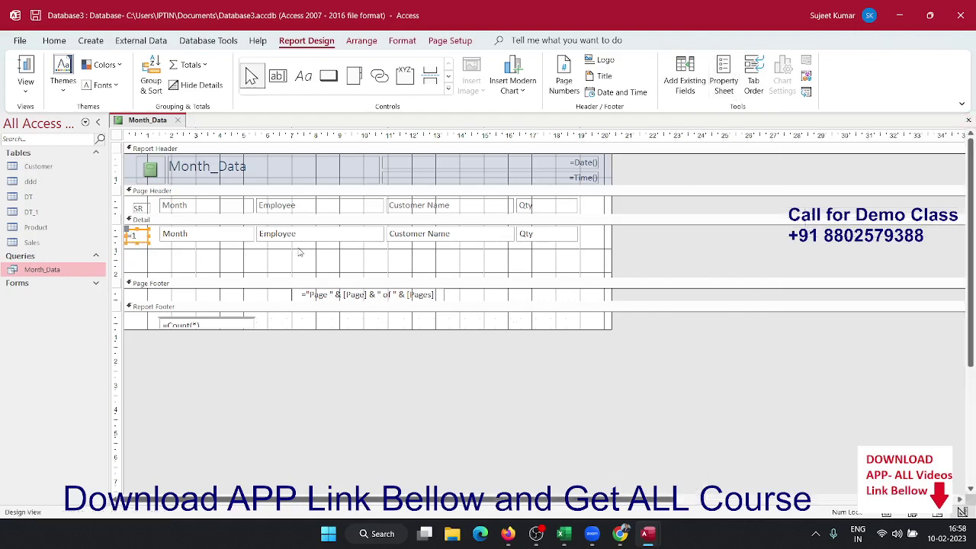
left_click(216, 250)
left_click(132, 236)
left_click(734, 90)
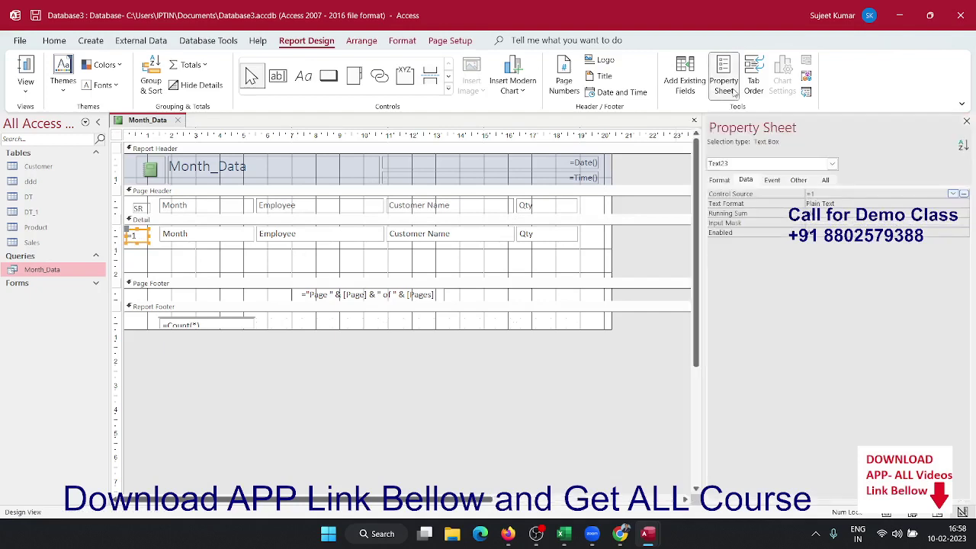
left_click(719, 180)
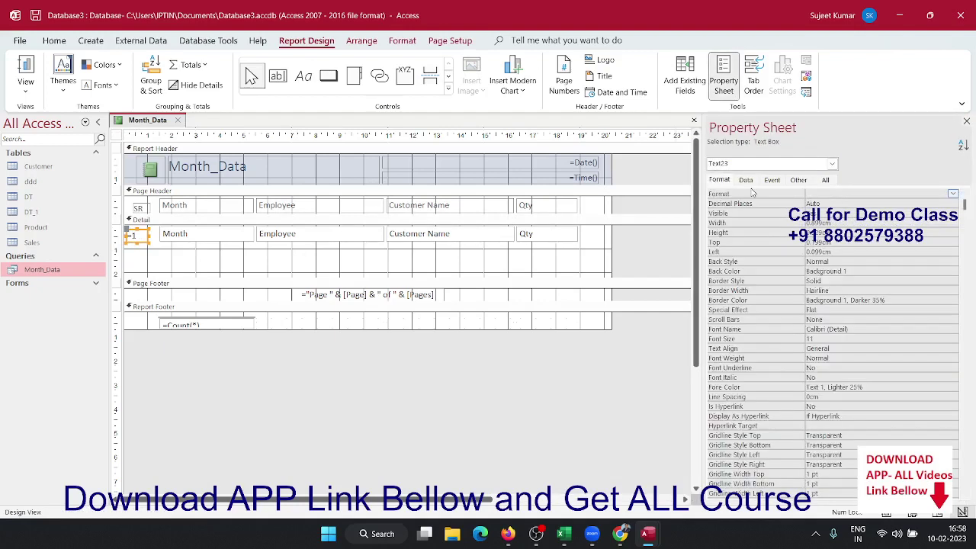
left_click(746, 180)
left_click(826, 194)
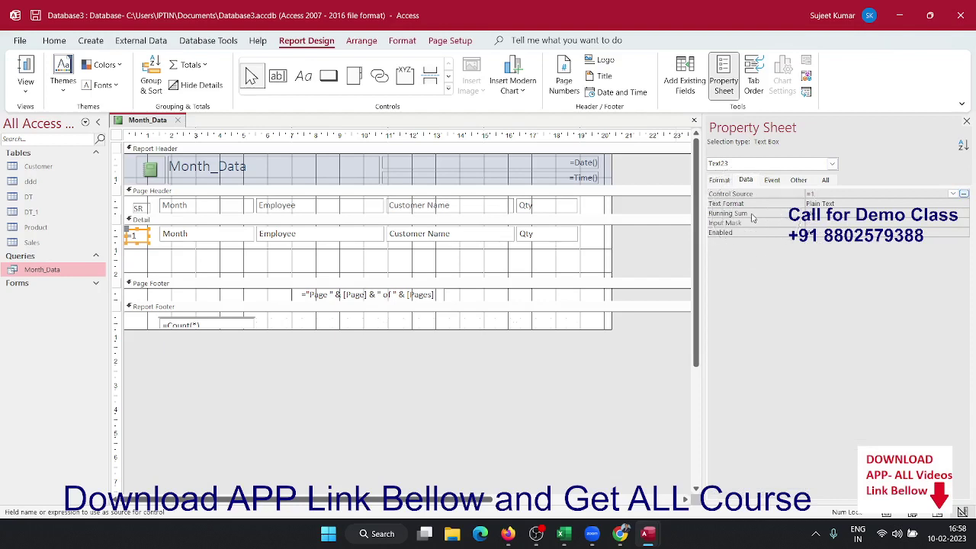
left_click(909, 214)
left_click(964, 217)
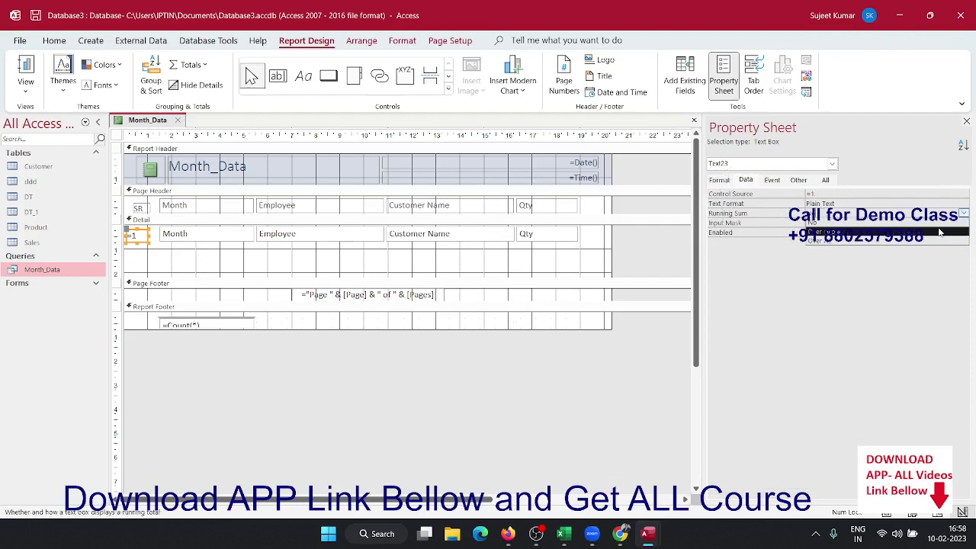
left_click(941, 232)
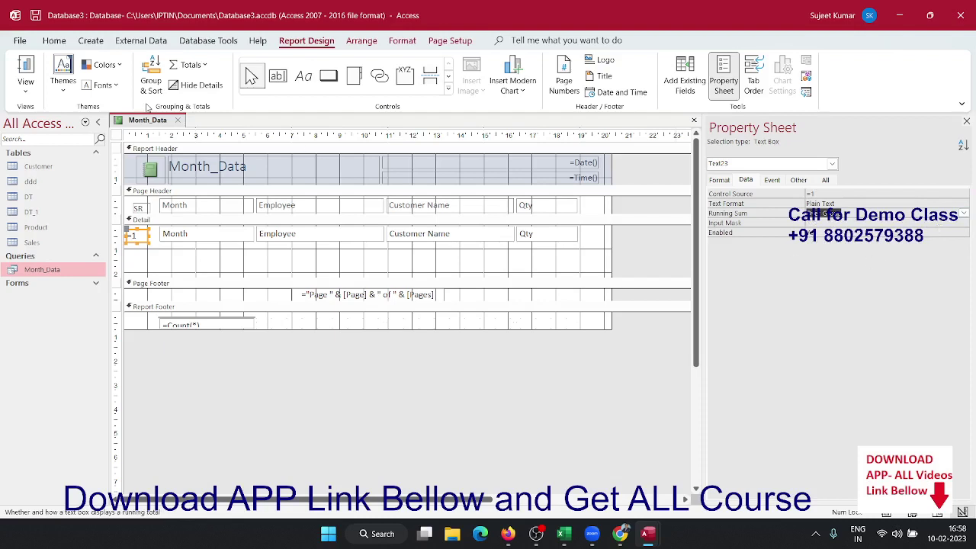
Save the report design as Month_Data and reopen it, entering FEB for the month.
left_click(177, 121)
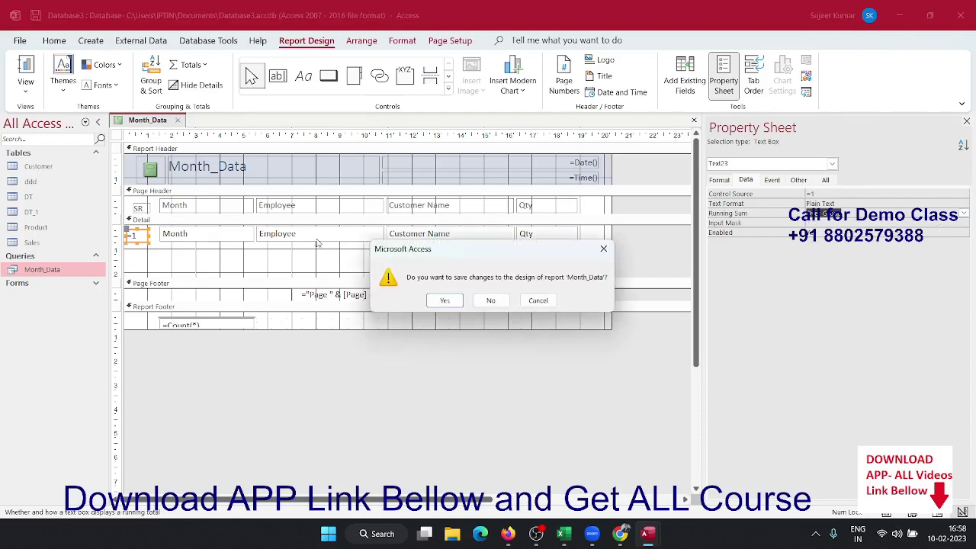
left_click(447, 300)
left_click(491, 207)
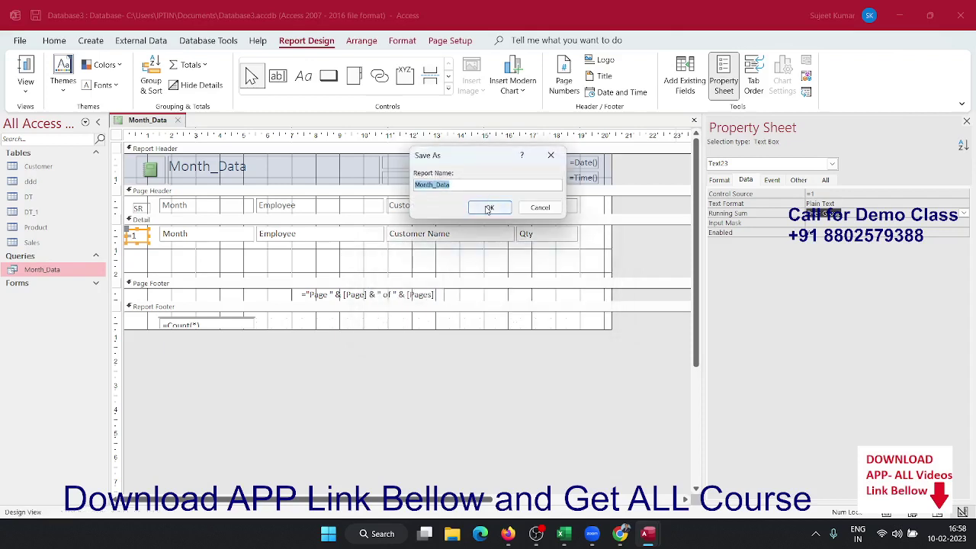
double_click(76, 311)
type("FEB")
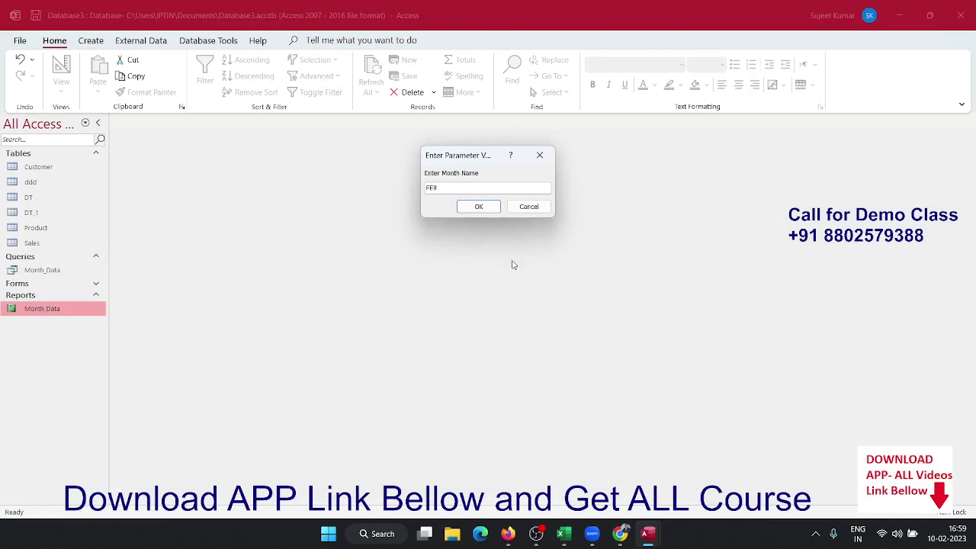
Run the Month_Data report for Feb and scroll through its SR-numbered rows 1 to 21.
left_click(481, 207)
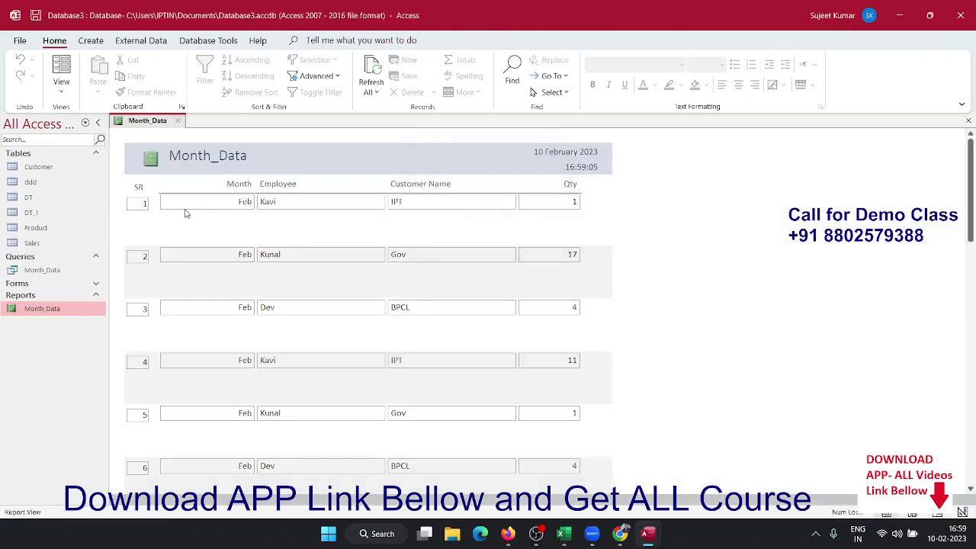
left_click(140, 269)
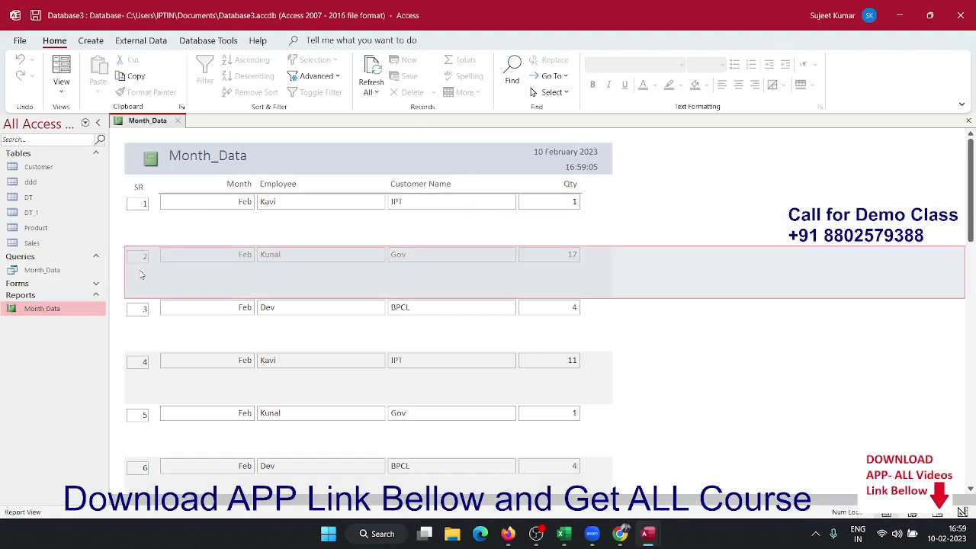
scroll(139, 269, "down", 1)
scroll(140, 268, "down", 1)
scroll(140, 269, "down", 3)
scroll(140, 268, "down", 3)
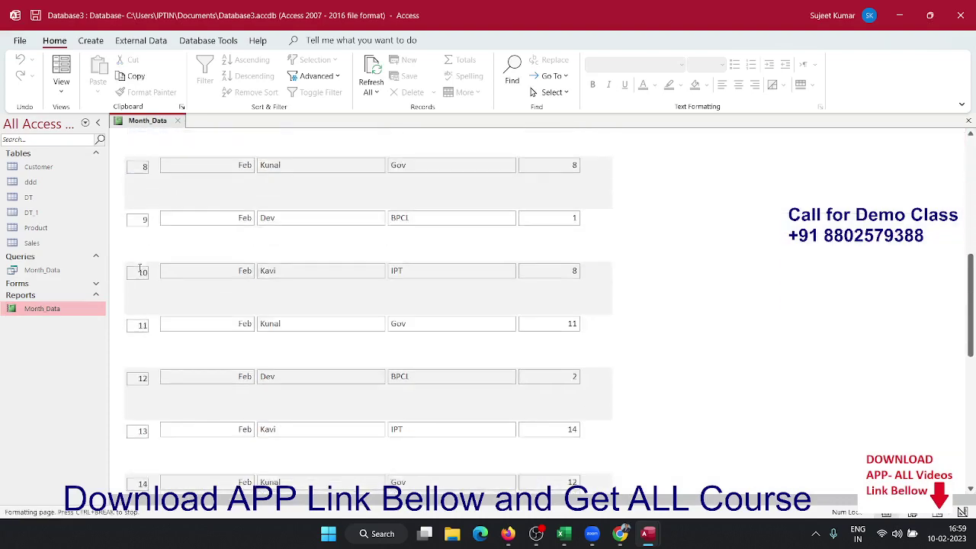
scroll(139, 268, "down", 3)
scroll(139, 260, "down", 2)
scroll(139, 260, "down", 3)
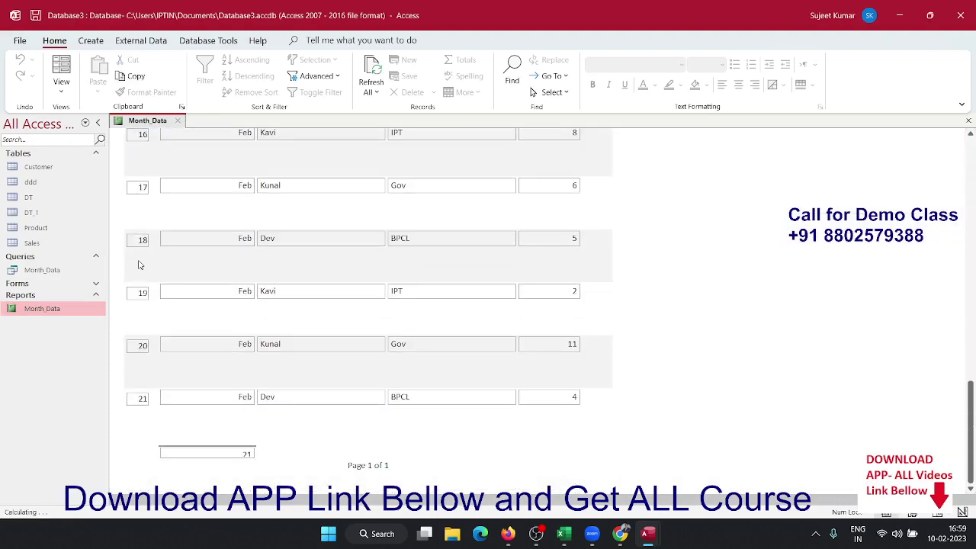
scroll(140, 264, "up", 1)
scroll(138, 267, "up", 2)
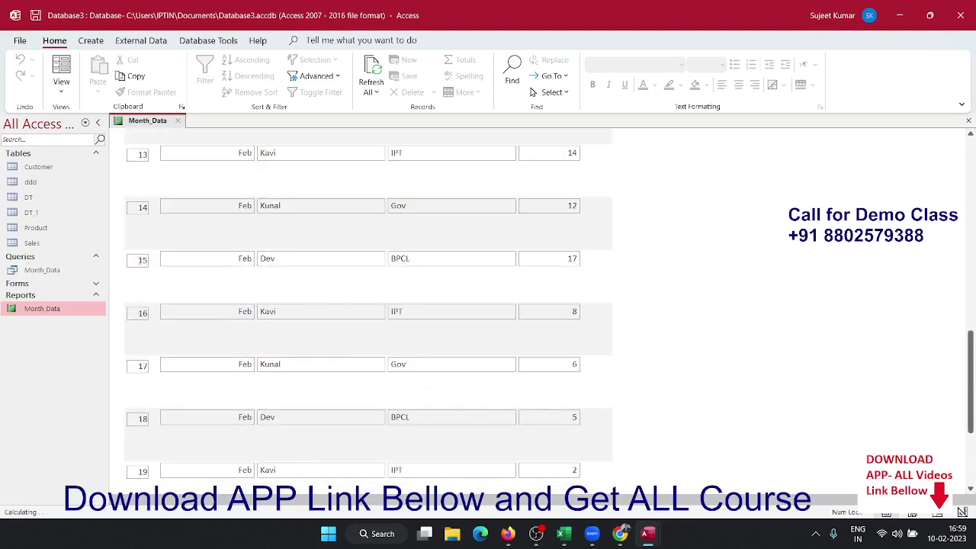
scroll(138, 282, "up", 4)
scroll(134, 281, "up", 4)
scroll(120, 180, "up", 1)
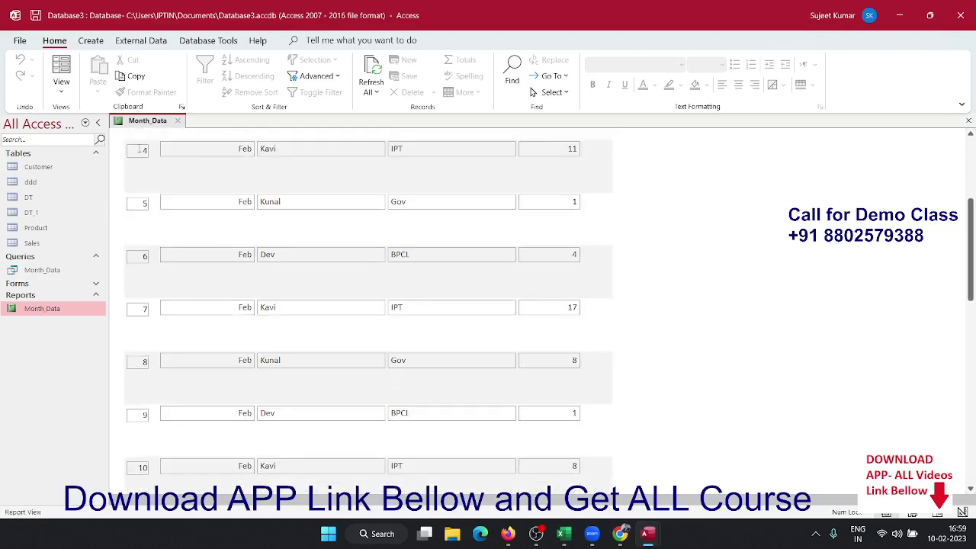
scroll(139, 157, "up", 1)
scroll(140, 156, "up", 2)
scroll(140, 156, "up", 1)
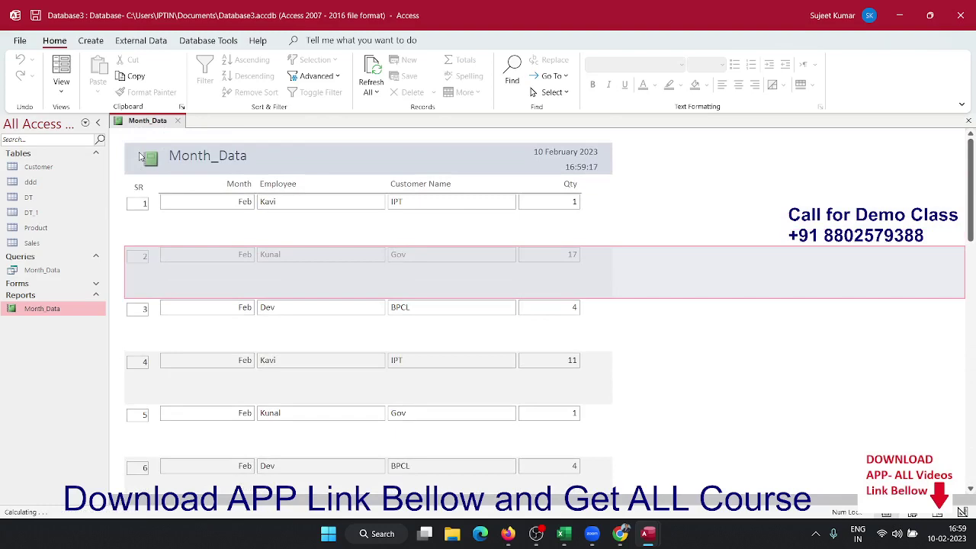
Minimise the Access, VBA editor and Excel windows to reveal the desktop.
left_click(901, 15)
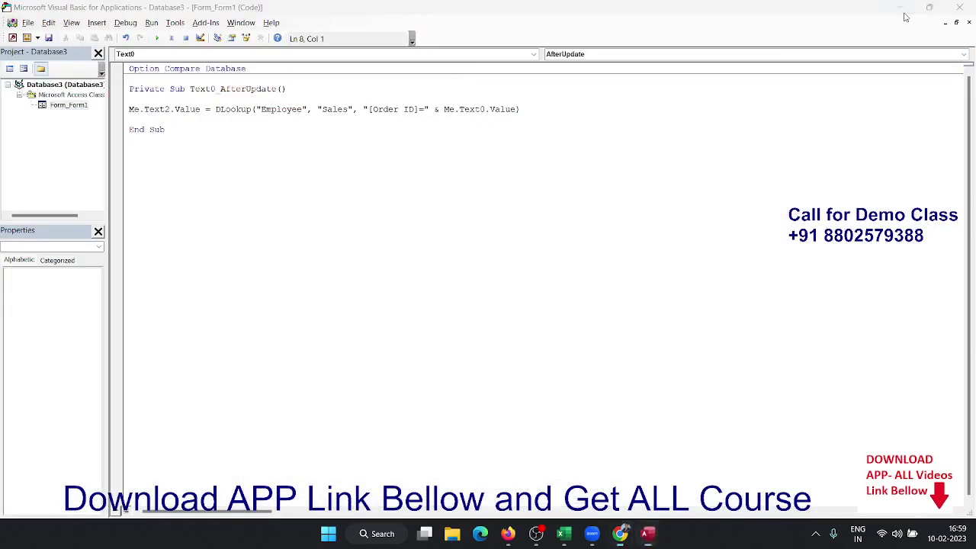
left_click(903, 13)
left_click(905, 17)
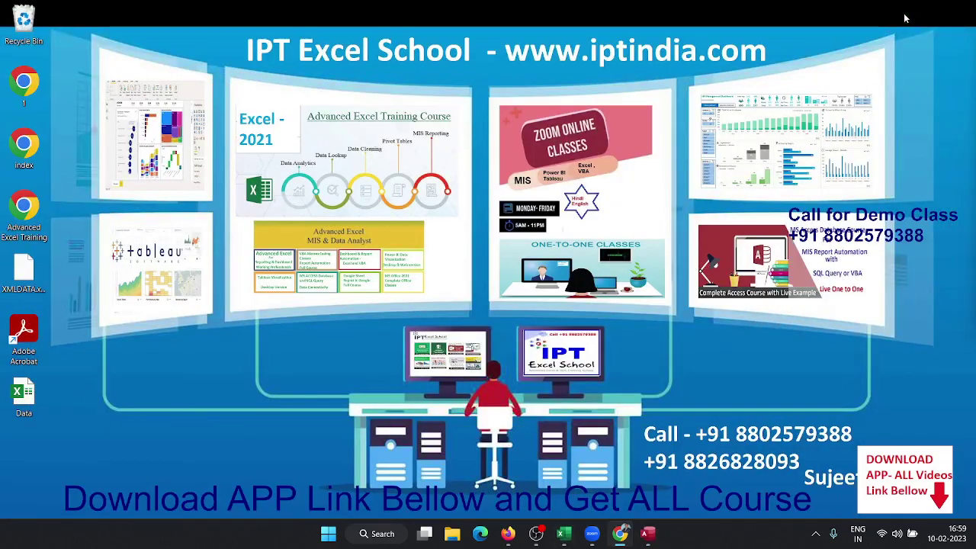